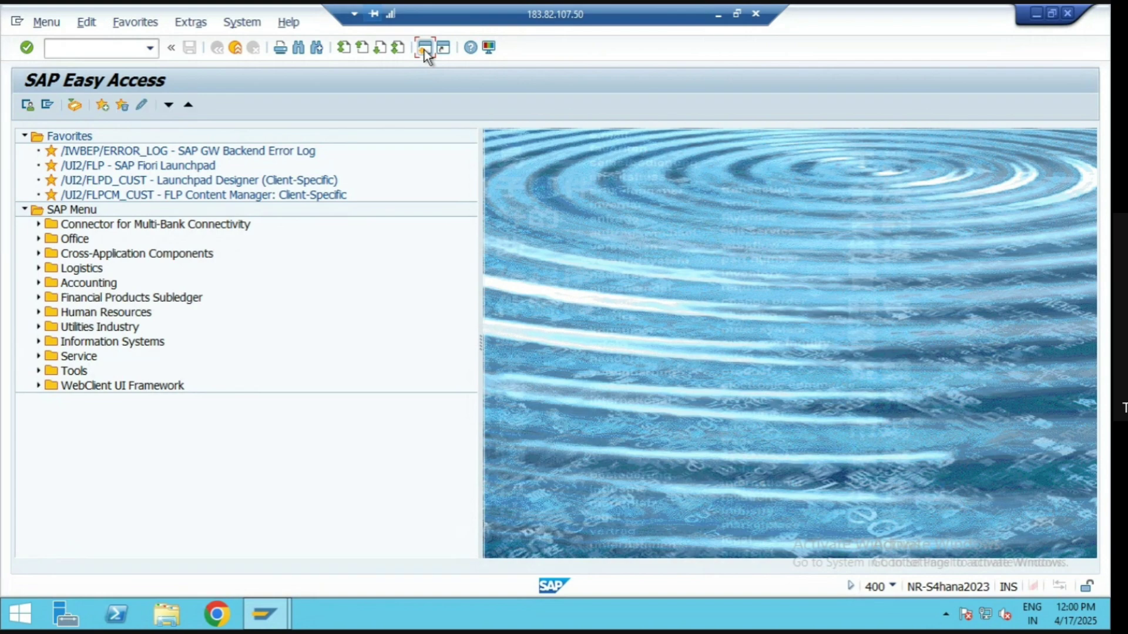
Start a new purchase order in ME21N with supplier New Bombay Engineering
{"action": "mouse_move", "coordinate": [263, 614]}
{"action": "left_click", "coordinate": [279, 513]}
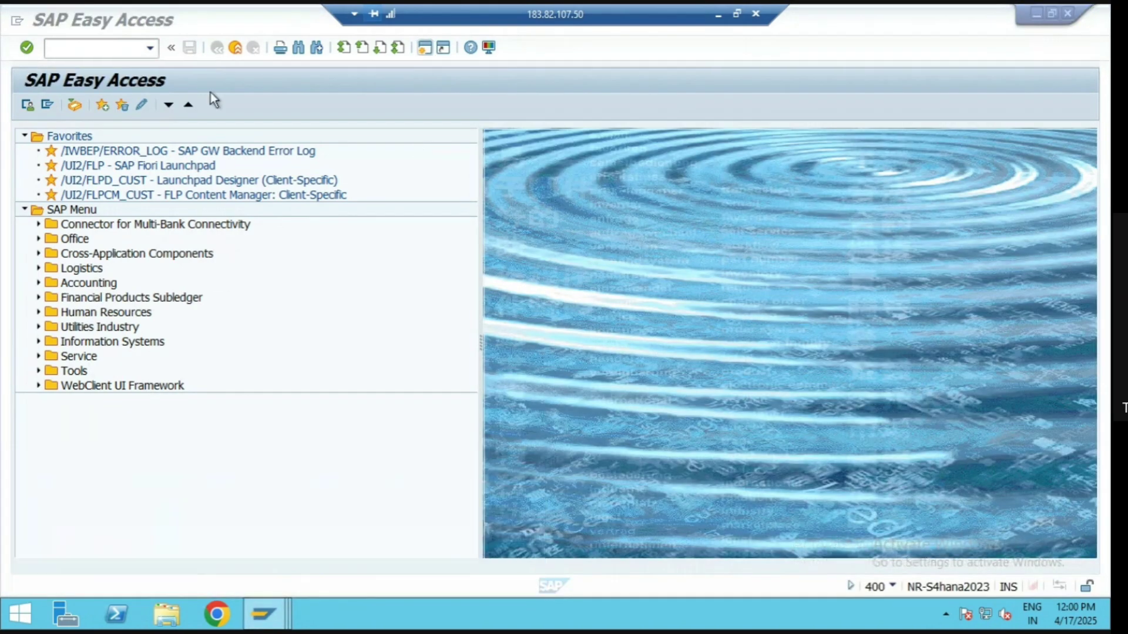
{"action": "left_click", "coordinate": [150, 47]}
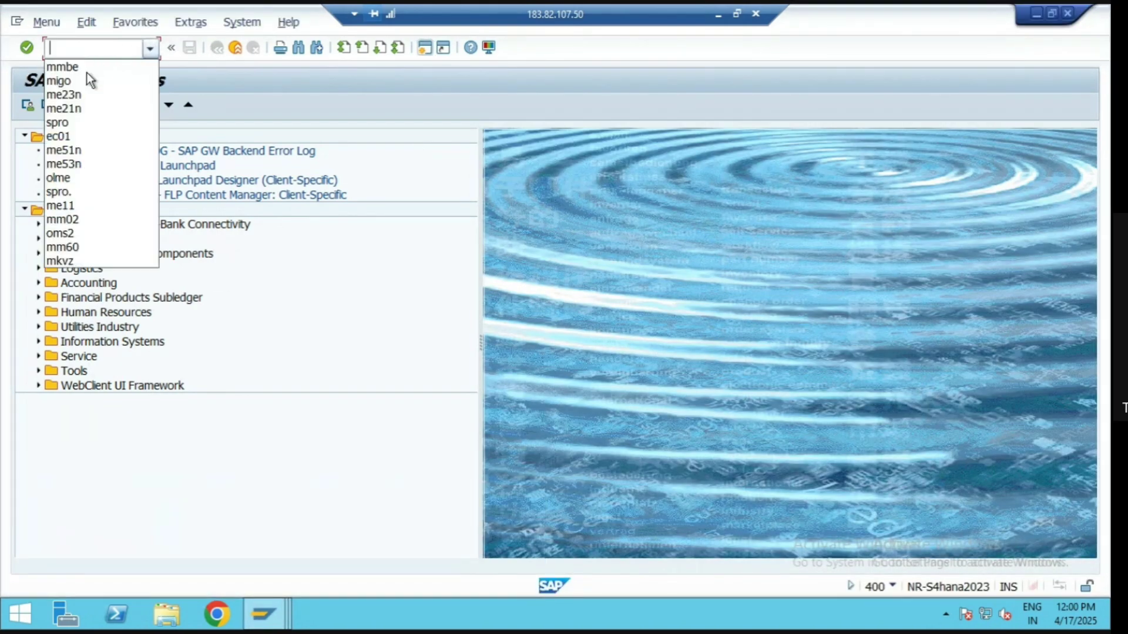
{"action": "left_click", "coordinate": [80, 108]}
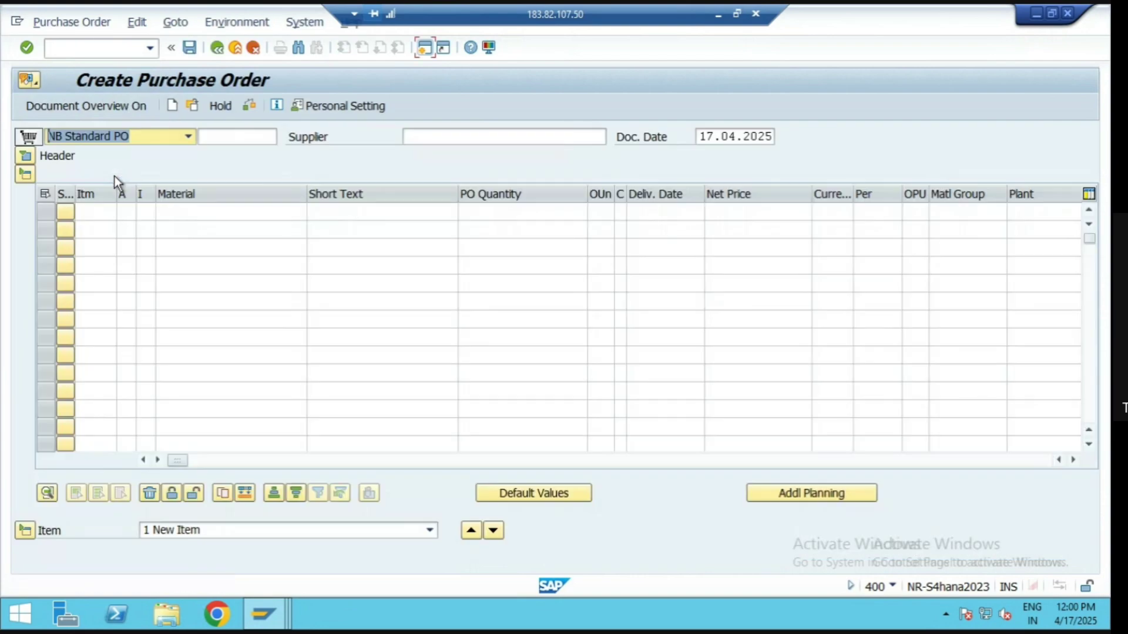
{"action": "left_click", "coordinate": [431, 138]}
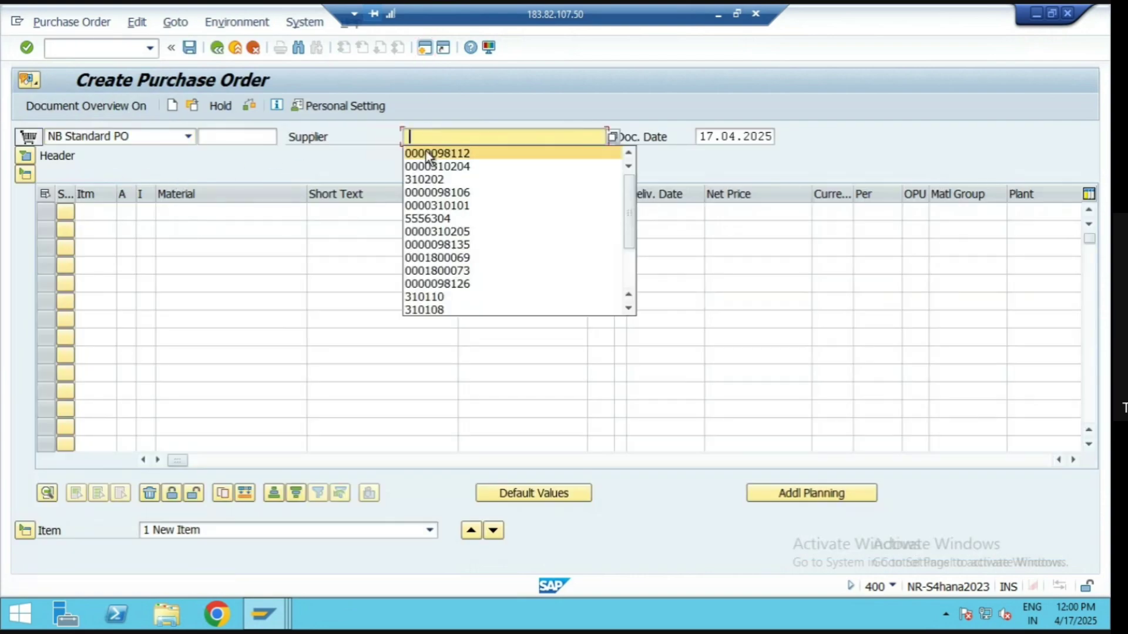
{"action": "left_click", "coordinate": [427, 151]}
{"action": "key", "text": "Return"}
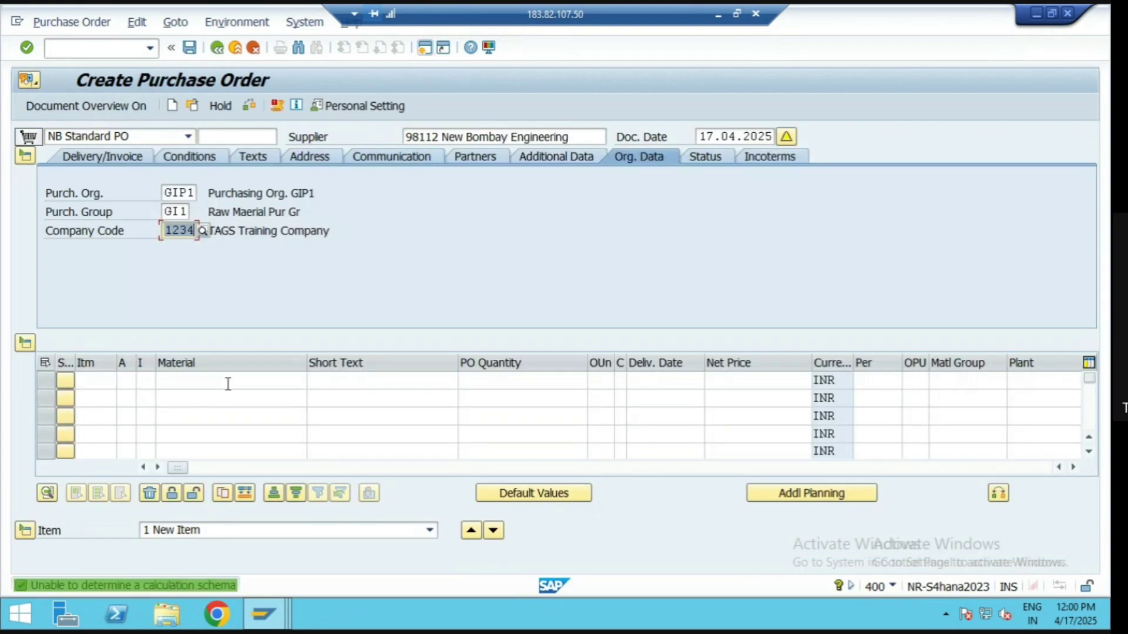
Select material STEEL (5556249) for the first item from the plant GIP1 search
{"action": "left_click", "coordinate": [287, 381]}
{"action": "left_click", "coordinate": [312, 381]}
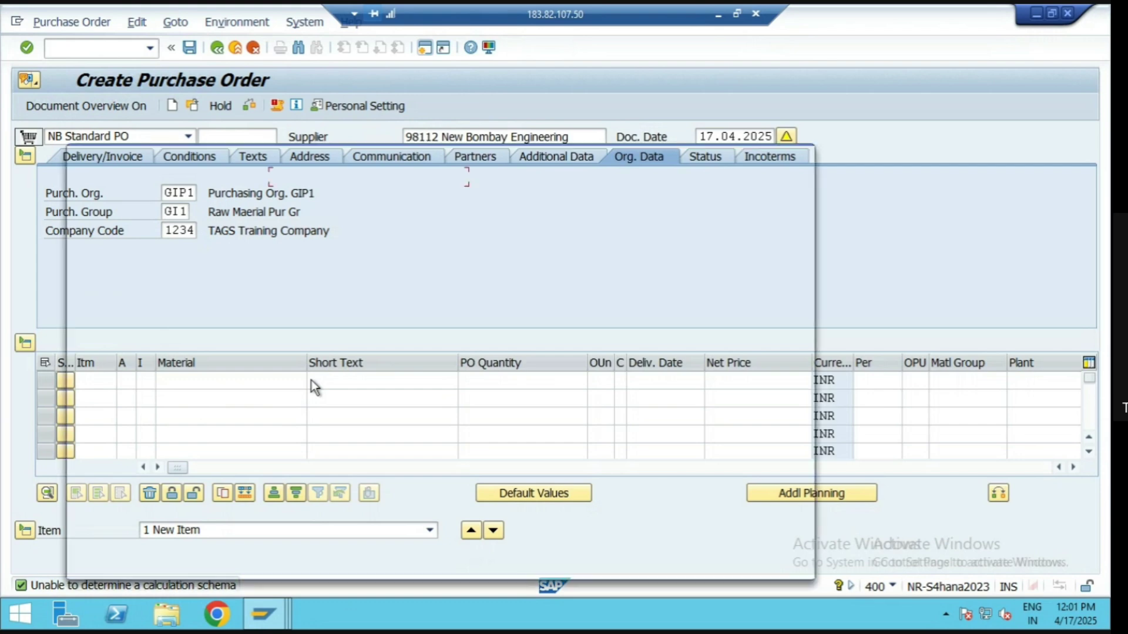
{"action": "left_click", "coordinate": [754, 551]}
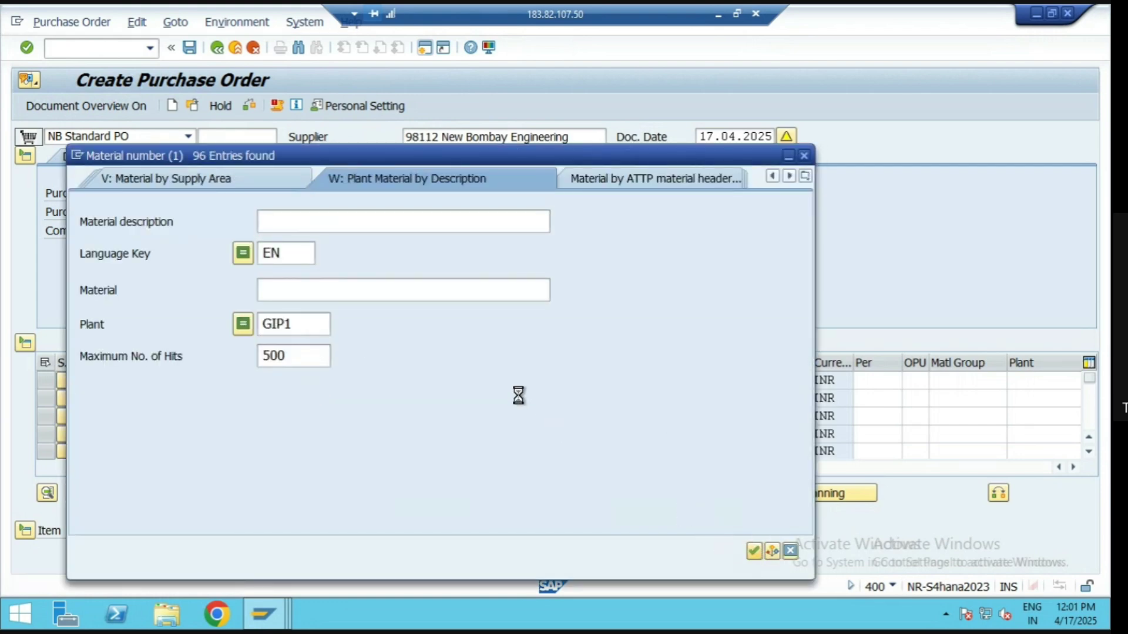
{"action": "scroll", "coordinate": [143, 504], "scroll_direction": "down", "scroll_amount": 20}
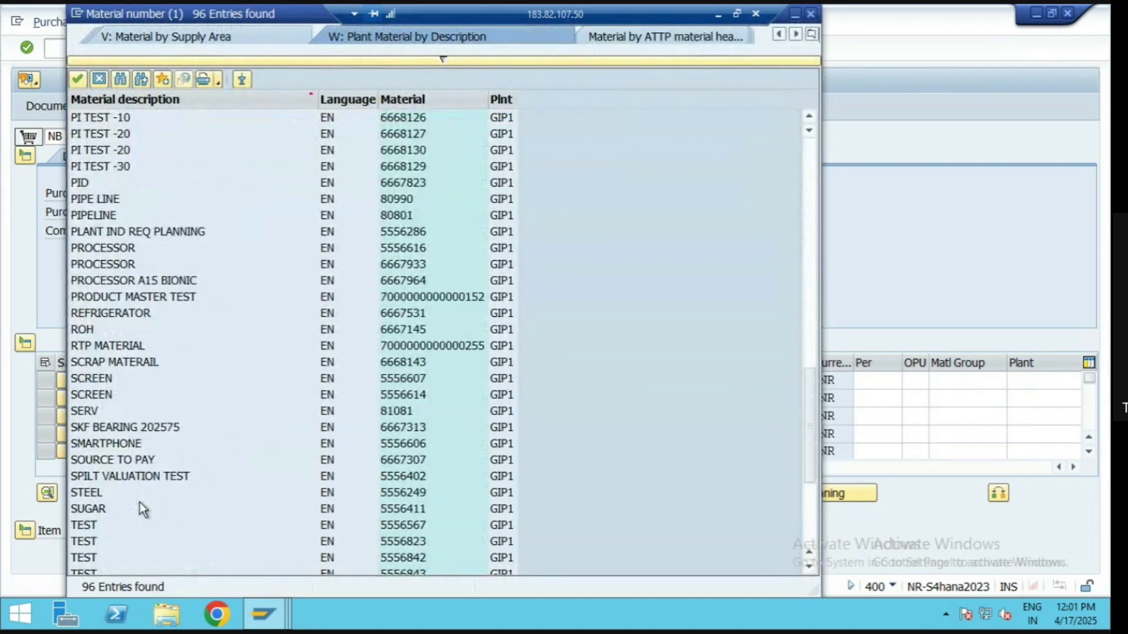
{"action": "double_click", "coordinate": [82, 297]}
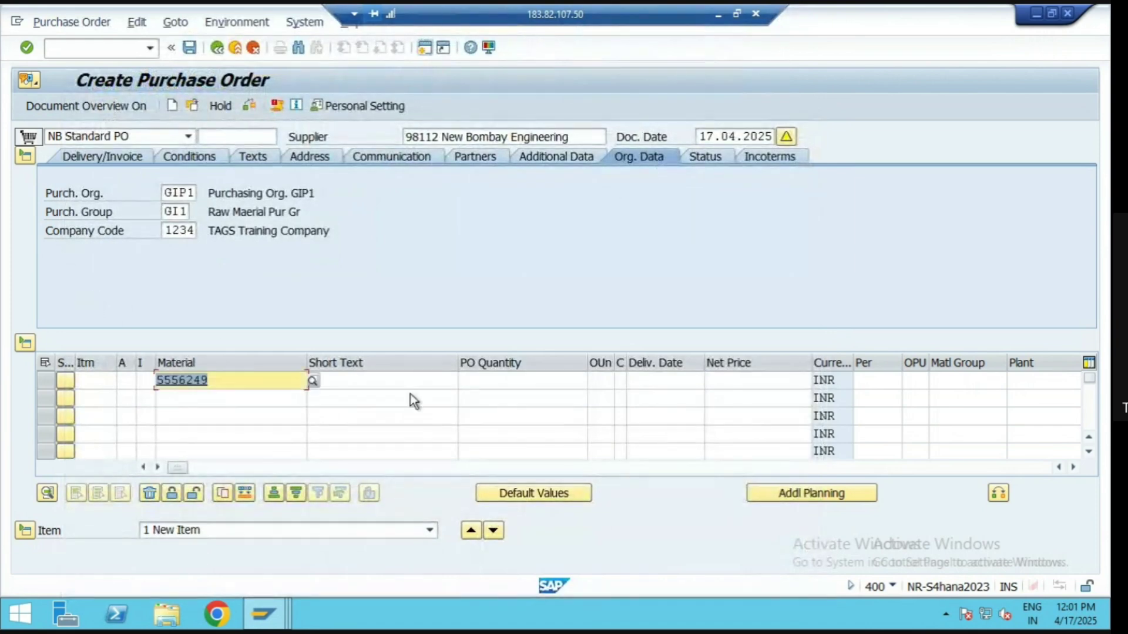
Set the item to quantity 100, plant gip1 and storage location rm00
{"action": "left_click", "coordinate": [558, 376]}
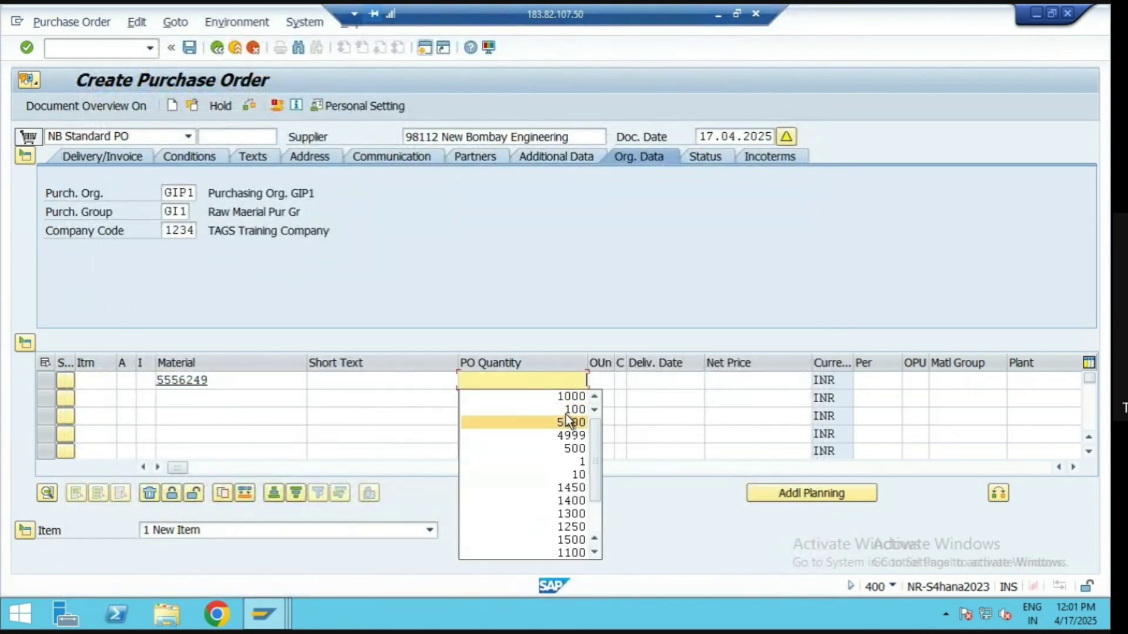
{"action": "left_click", "coordinate": [567, 410]}
{"action": "left_click", "coordinate": [1016, 383]}
{"action": "type", "text": "gip1"}
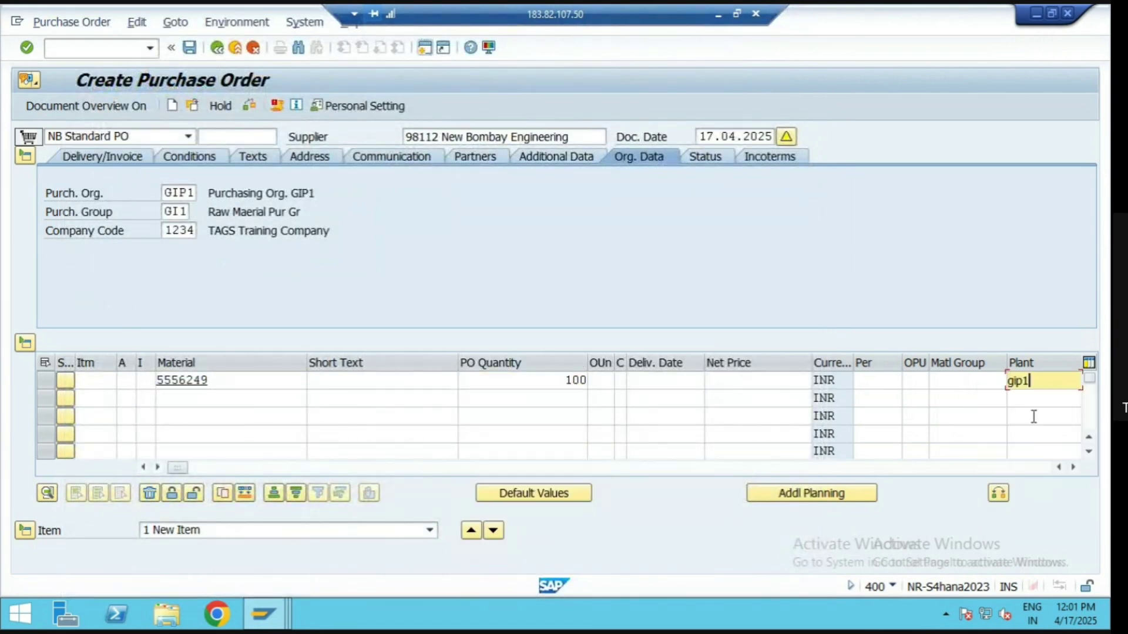
{"action": "left_click", "coordinate": [1073, 467]}
{"action": "left_click", "coordinate": [864, 381]}
{"action": "type", "text": "rm00"}
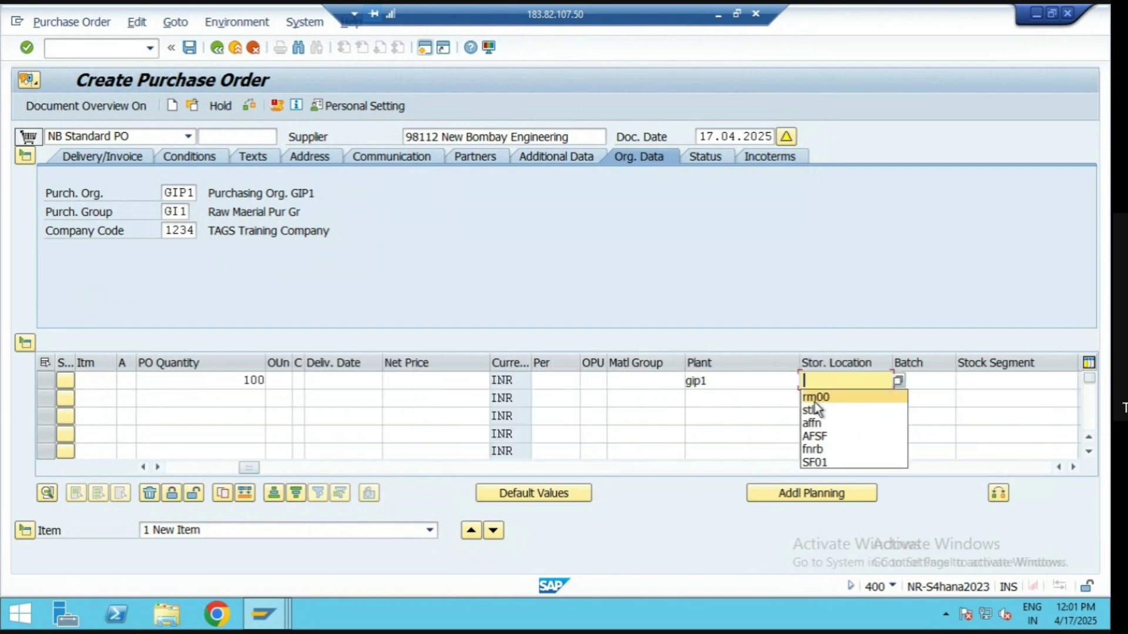
{"action": "key", "text": "Return"}
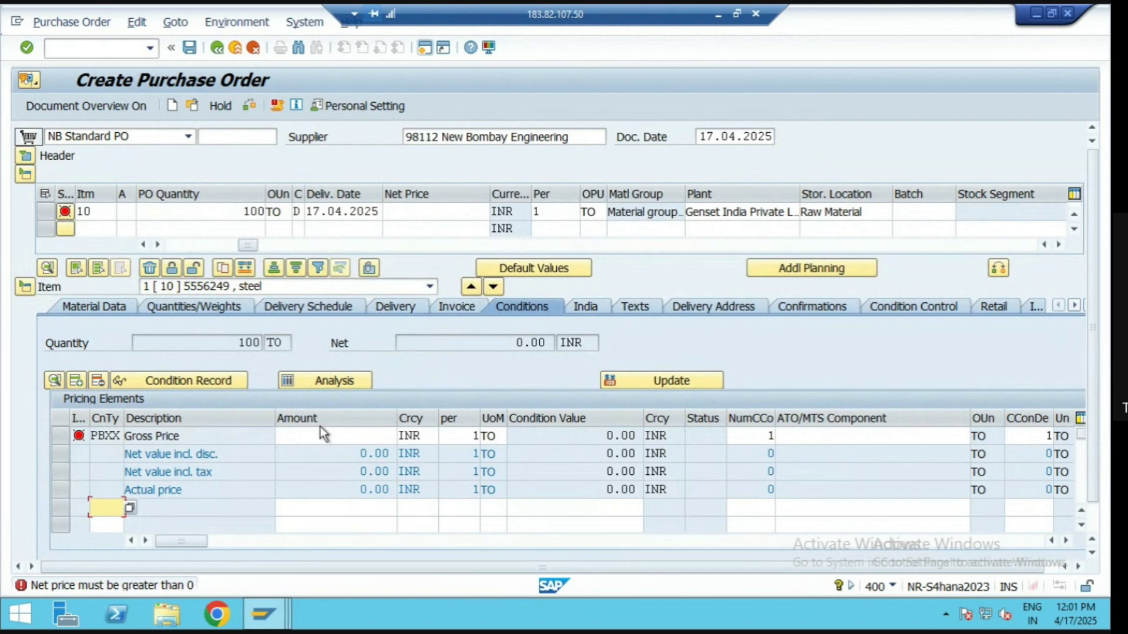
Enter net price 450, check the purchase order and save it
{"action": "left_click", "coordinate": [474, 210]}
{"action": "type", "text": "450"}
{"action": "key", "text": "Return"}
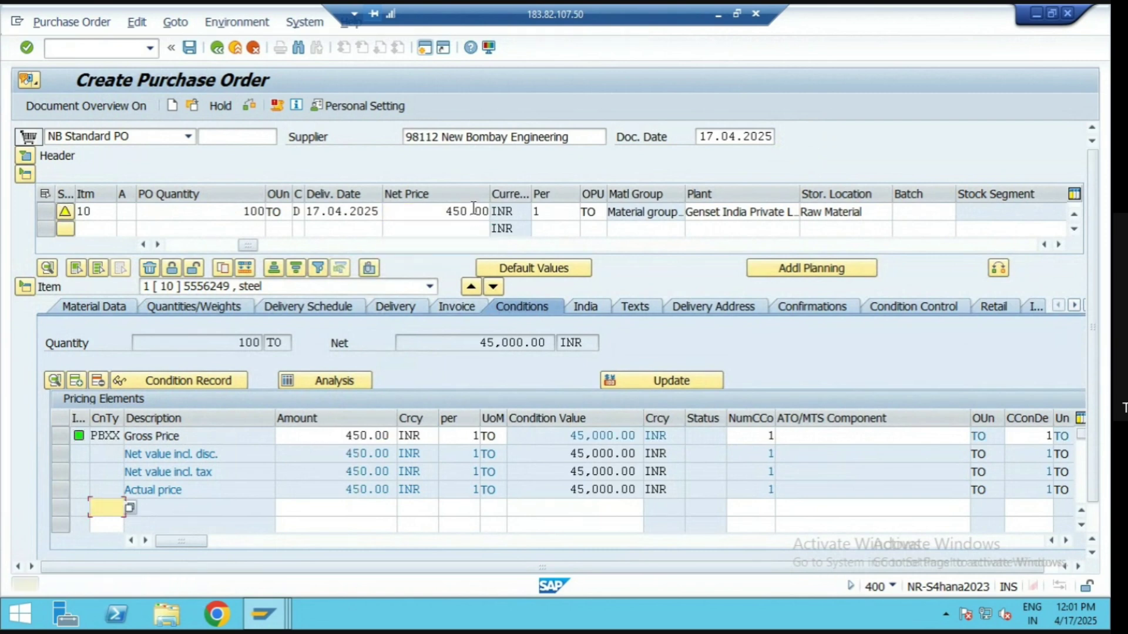
{"action": "left_click", "coordinate": [250, 106]}
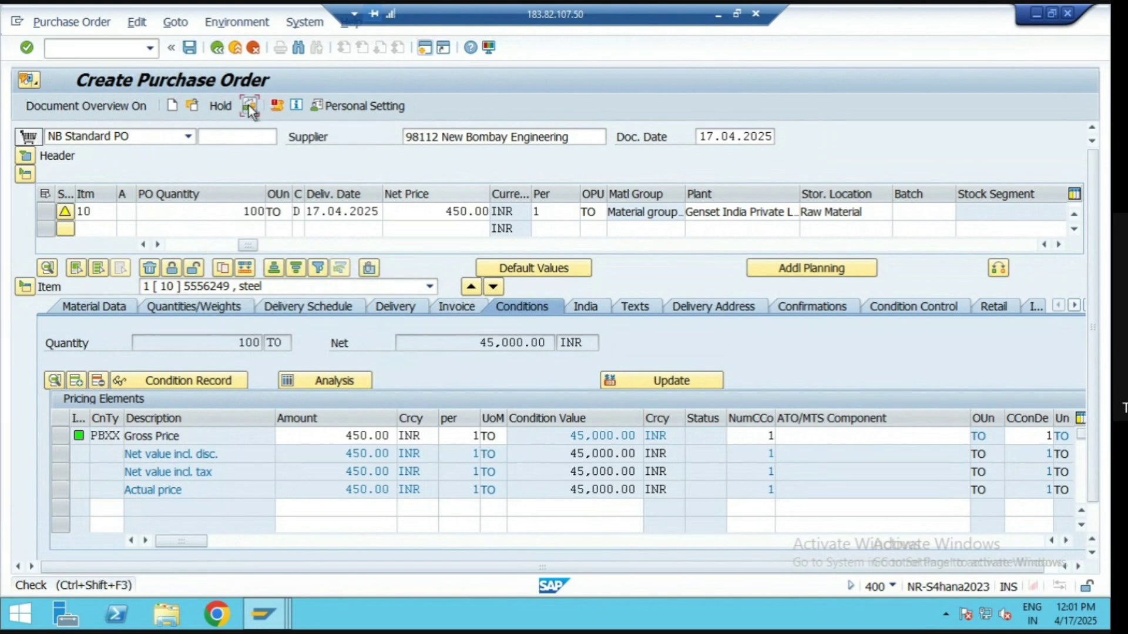
{"action": "left_click", "coordinate": [189, 49]}
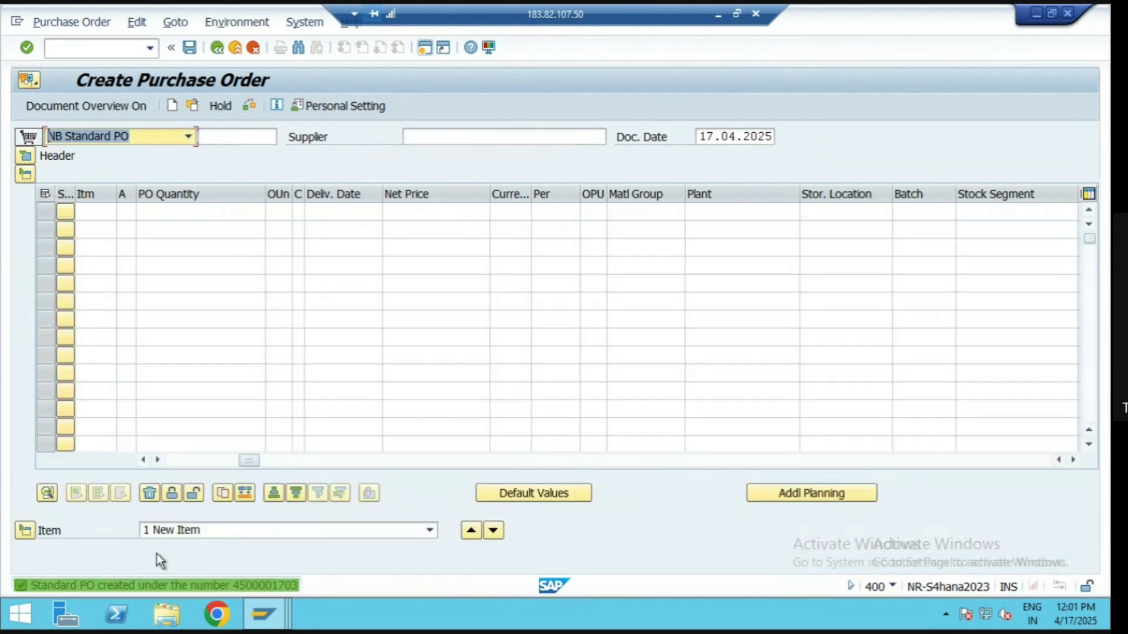
{"action": "double_click", "coordinate": [181, 586]}
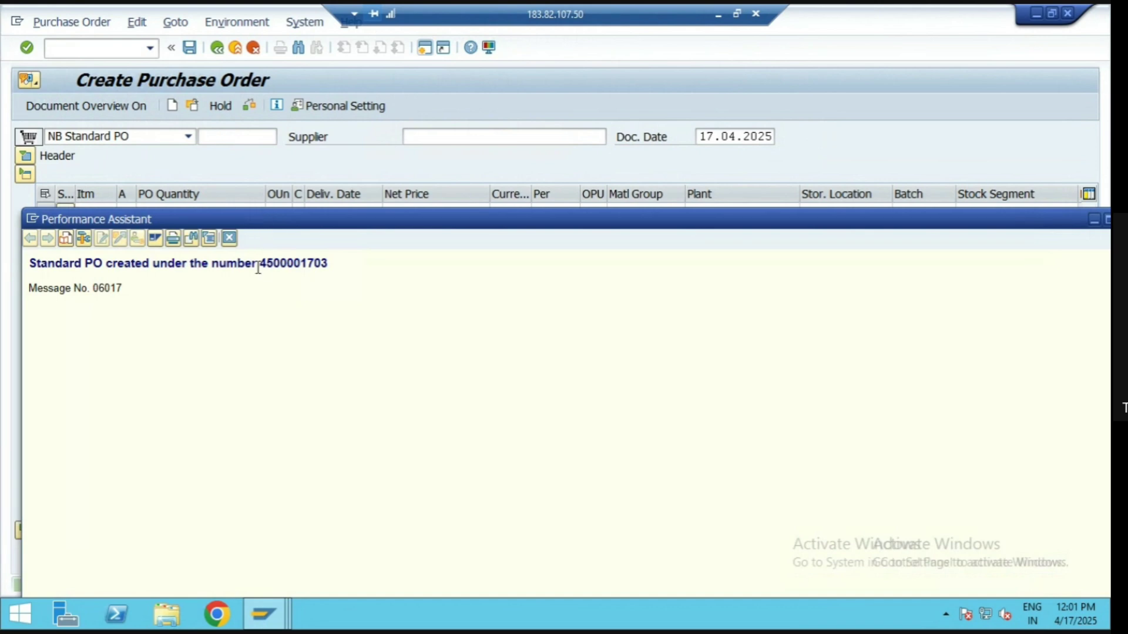
Copy the new PO number and start the MIGO goods receipt transaction
{"action": "left_click_drag", "start_coordinate": [259, 266], "coordinate": [356, 278]}
{"action": "key", "text": "ctrl+c"}
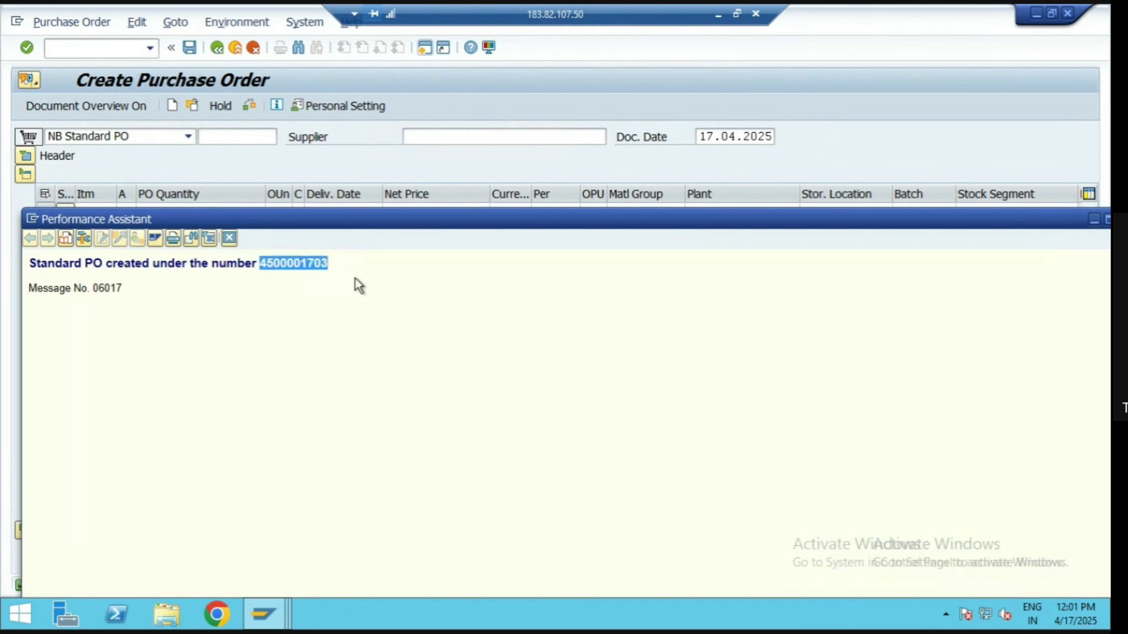
{"action": "left_click", "coordinate": [1094, 219]}
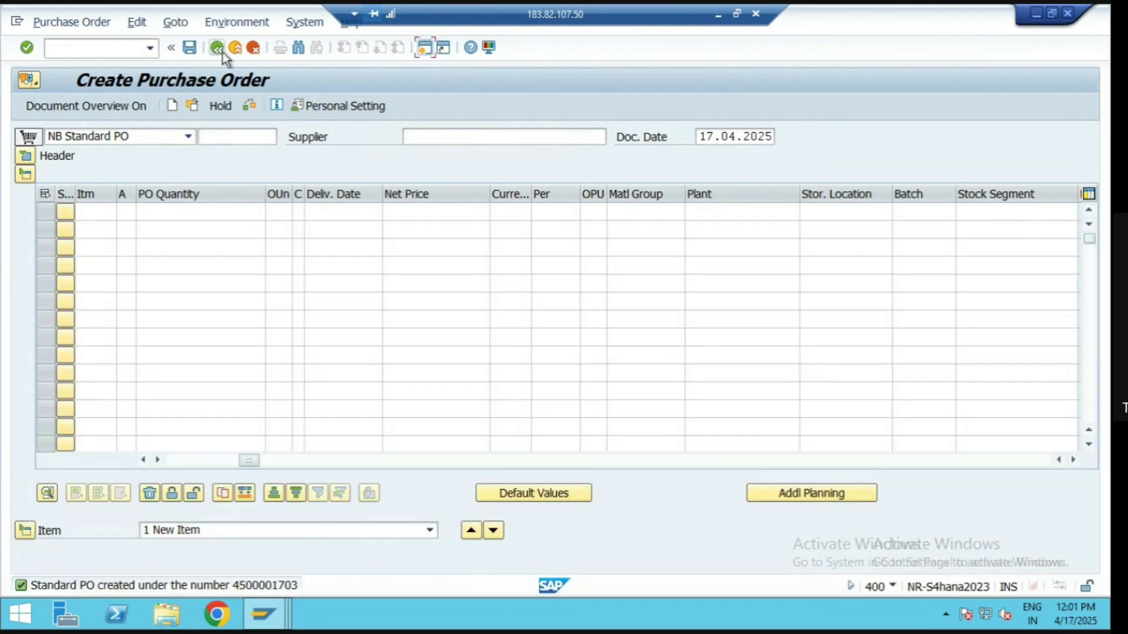
{"action": "left_click", "coordinate": [218, 48]}
{"action": "left_click", "coordinate": [81, 54]}
{"action": "type", "text": "migo"}
{"action": "key", "text": "Return"}
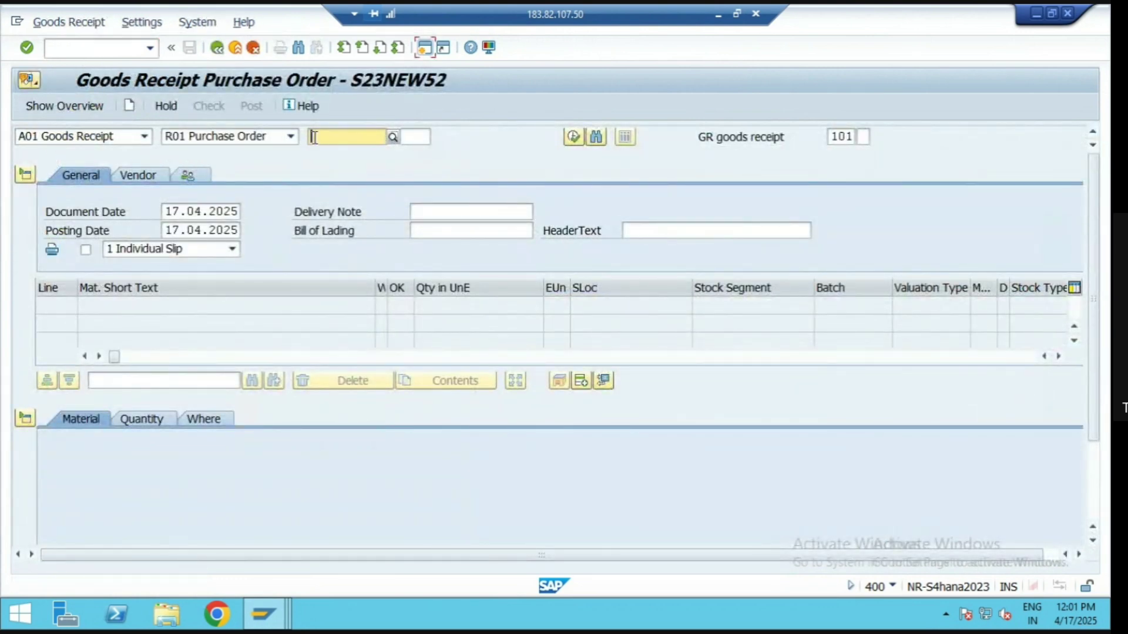
{"action": "key", "text": "ctrl+v"}
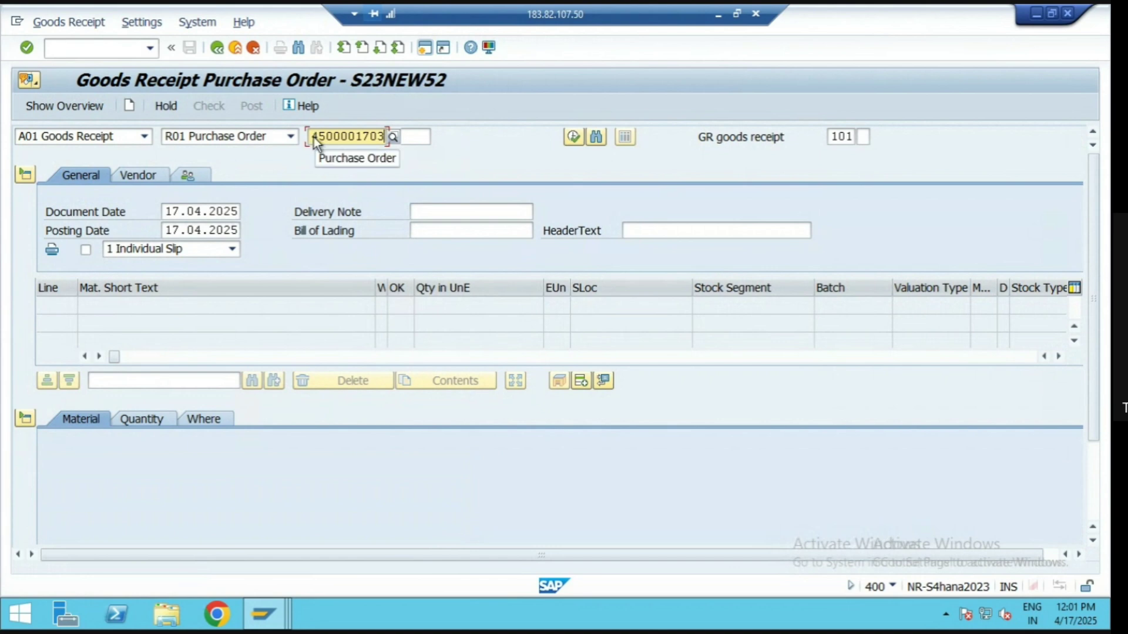
{"action": "key", "text": "Return"}
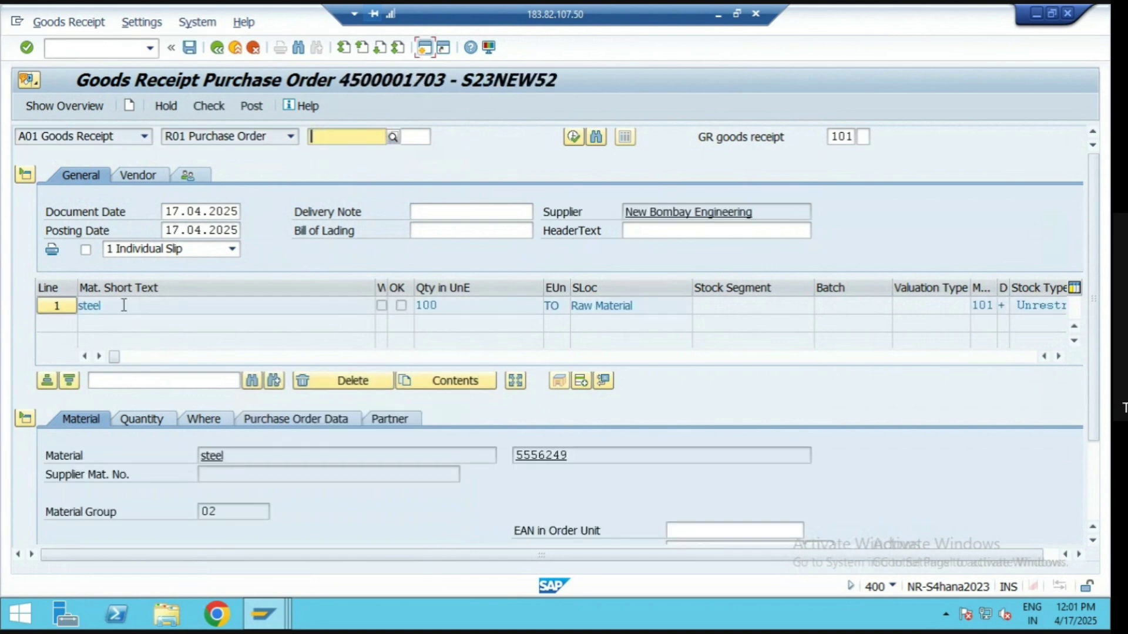
{"action": "left_click_drag", "start_coordinate": [124, 306], "coordinate": [47, 304]}
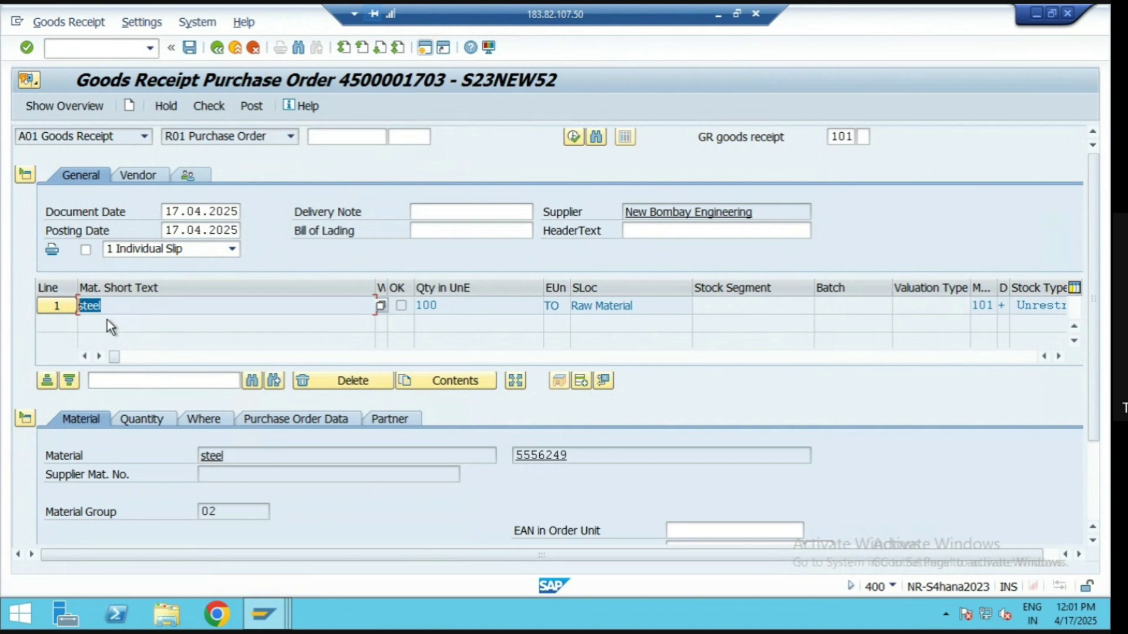
{"action": "scroll", "coordinate": [103, 518], "scroll_direction": "down", "scroll_amount": 3}
{"action": "left_click", "coordinate": [94, 531]}
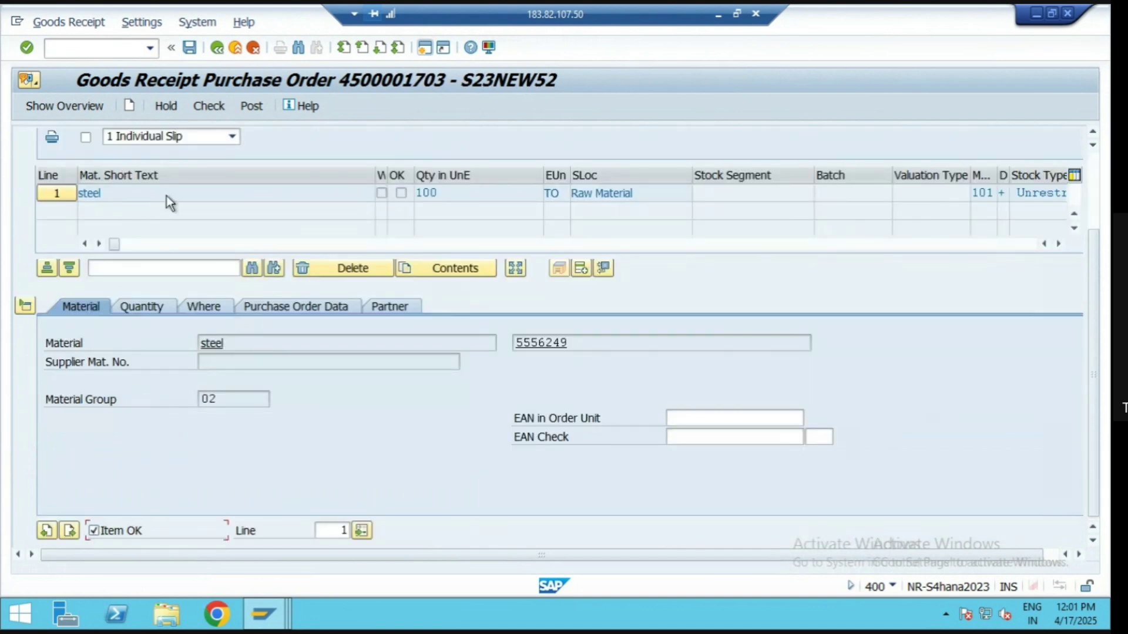
{"action": "left_click", "coordinate": [203, 108]}
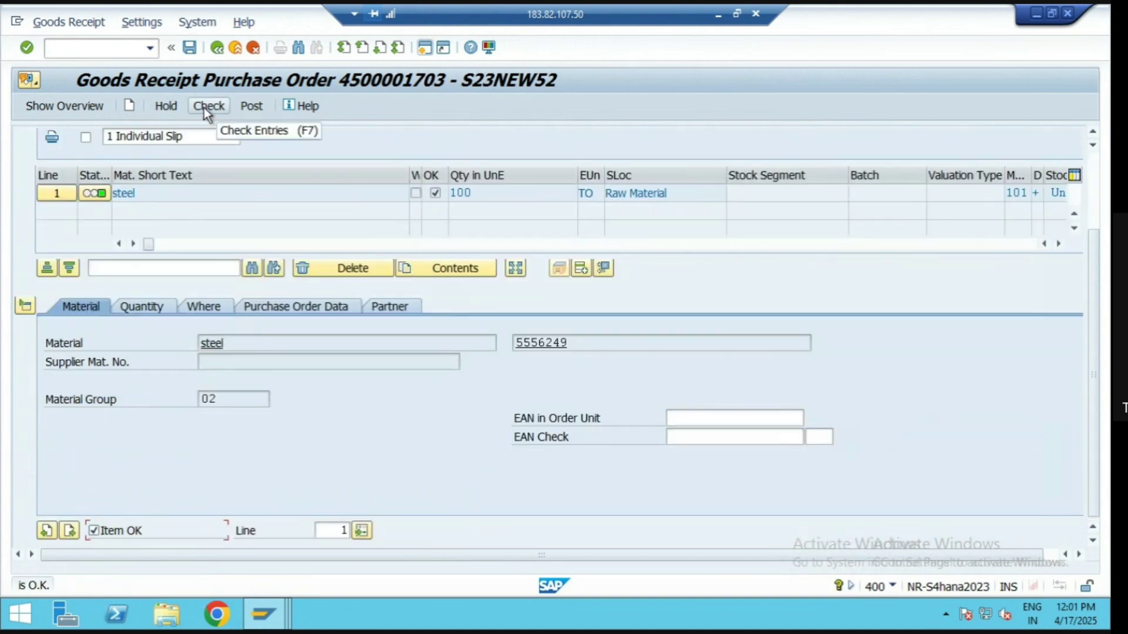
{"action": "left_click_drag", "start_coordinate": [577, 340], "coordinate": [508, 347]}
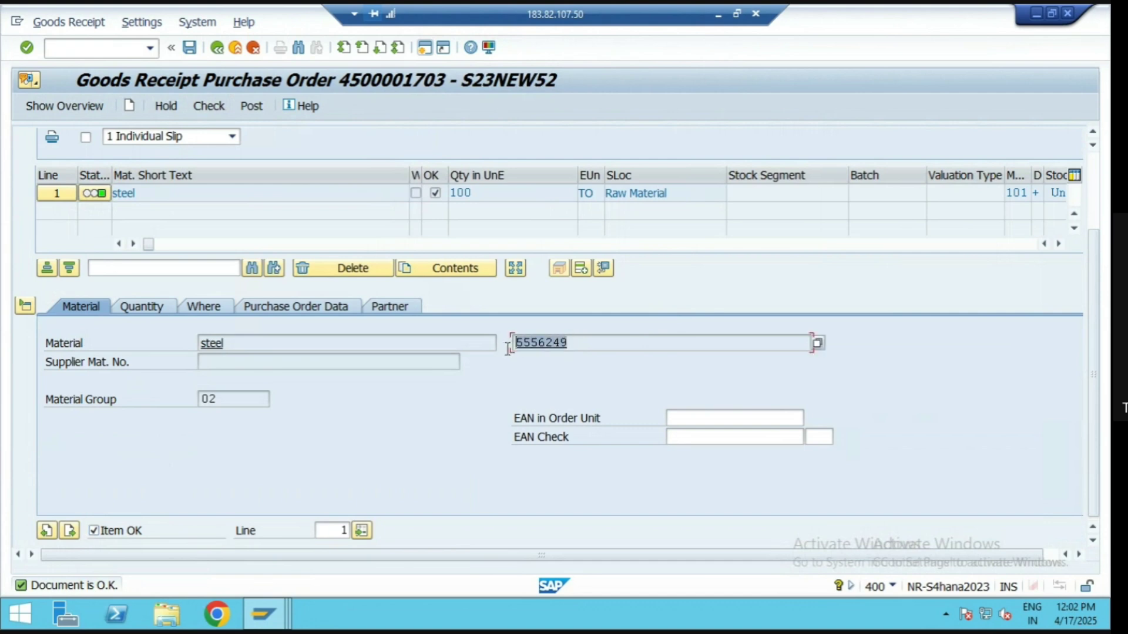
{"action": "key", "text": "Left"}
{"action": "left_click", "coordinate": [426, 47]}
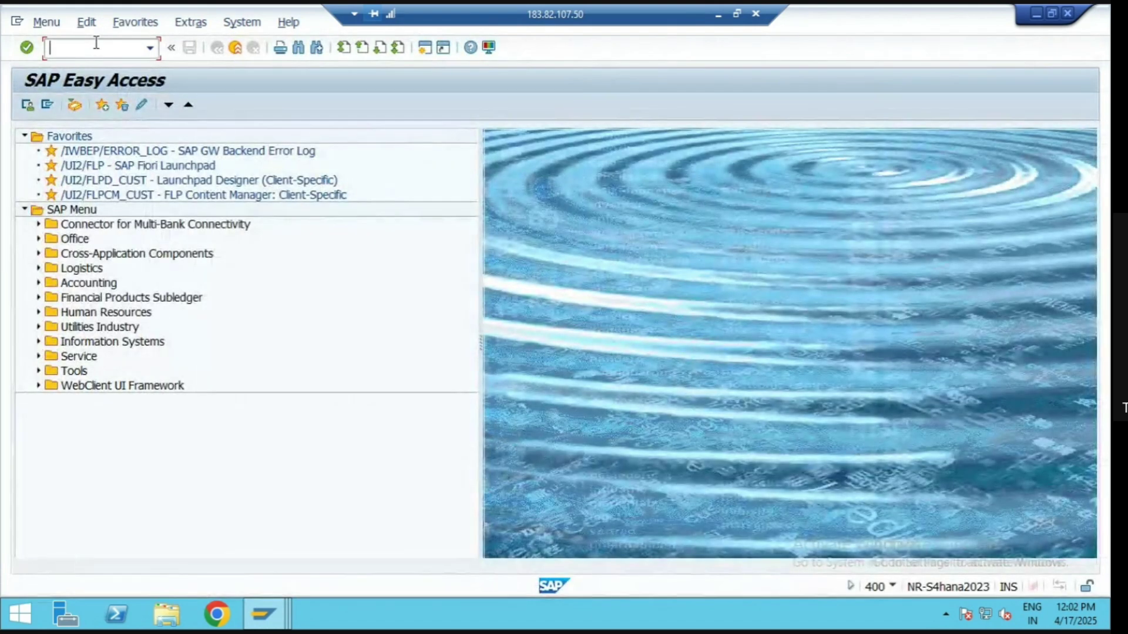
Run MMBE for material 5556249 in plant GIP1, showing 100,000 KG on order
{"action": "type", "text": "mmbe"}
{"action": "key", "text": "Return"}
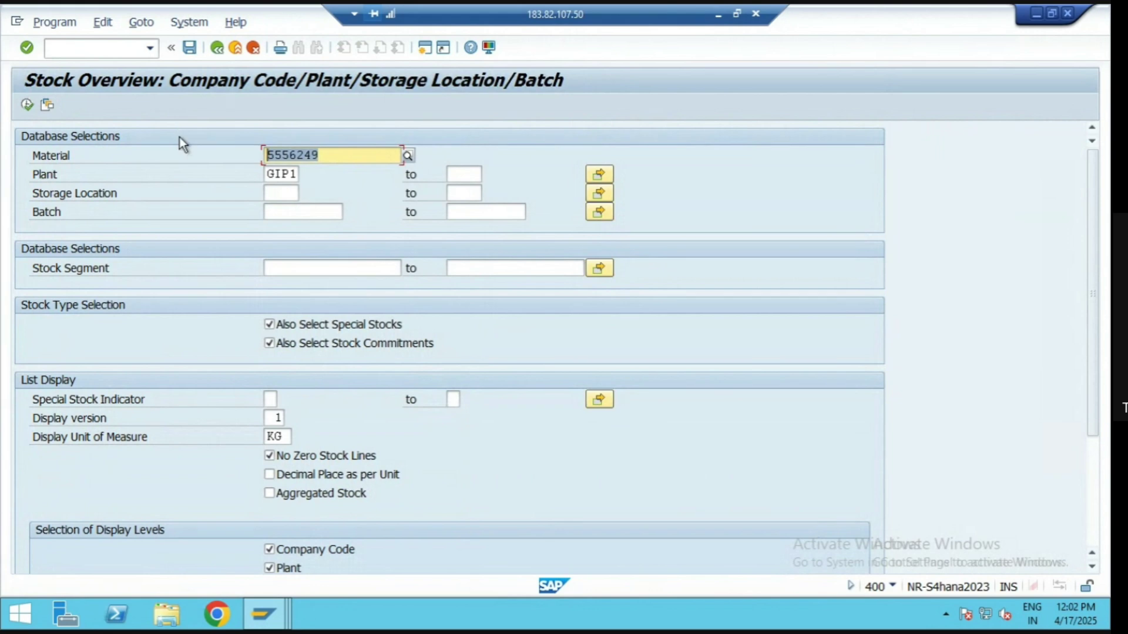
{"action": "key", "text": "End"}
{"action": "left_click", "coordinate": [27, 105]}
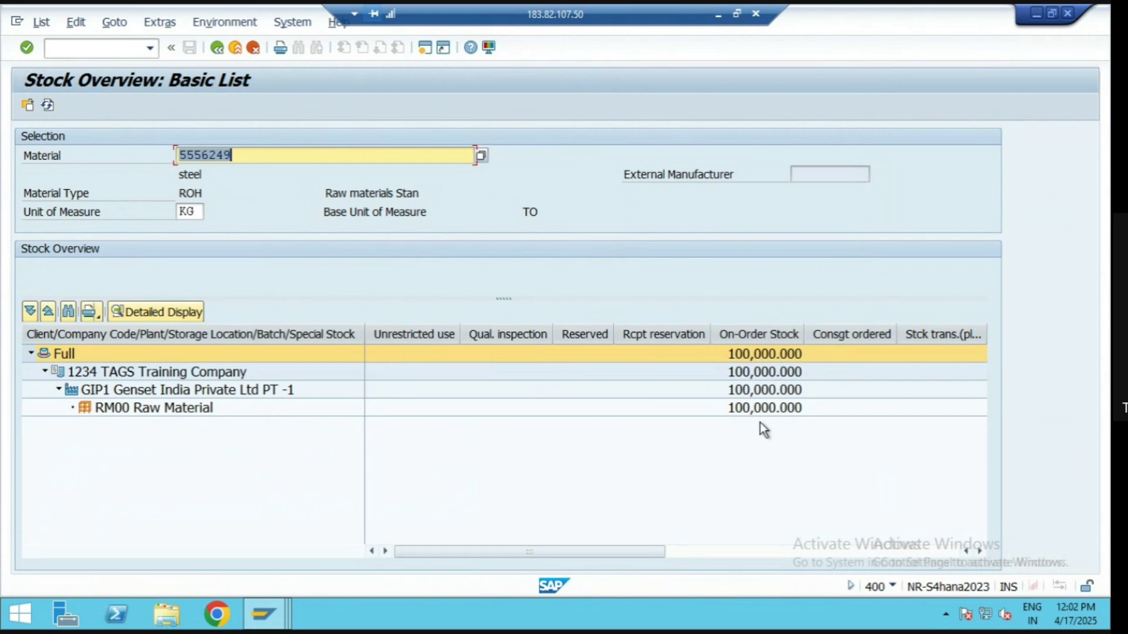
{"action": "left_click", "coordinate": [264, 614]}
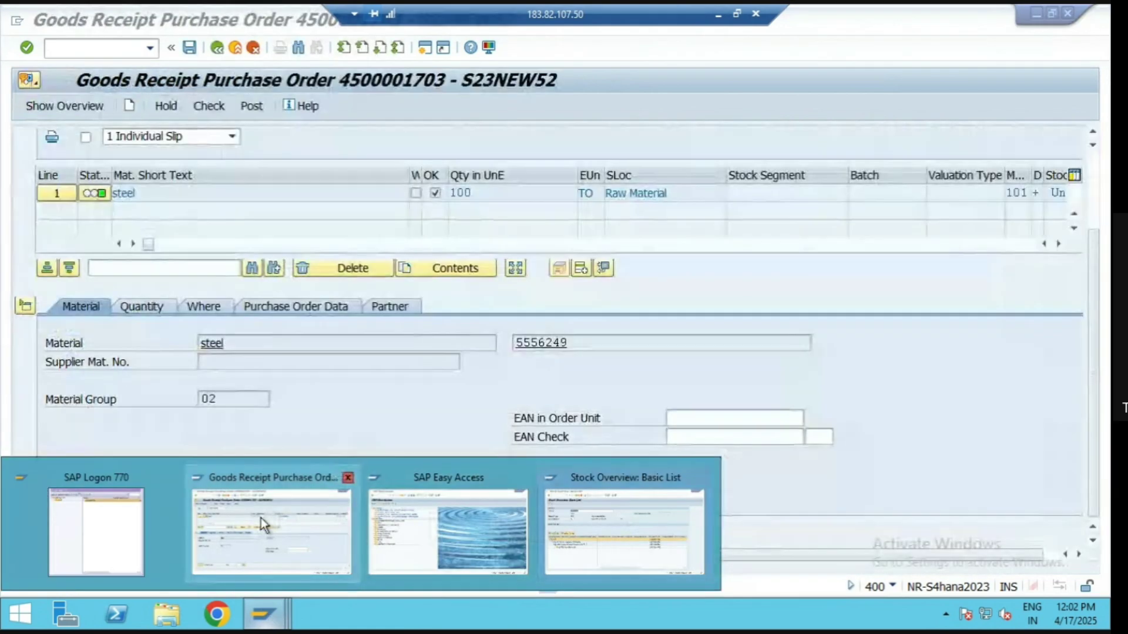
Post the pending steel goods receipt, then return to the stock overview window
{"action": "left_click", "coordinate": [261, 518]}
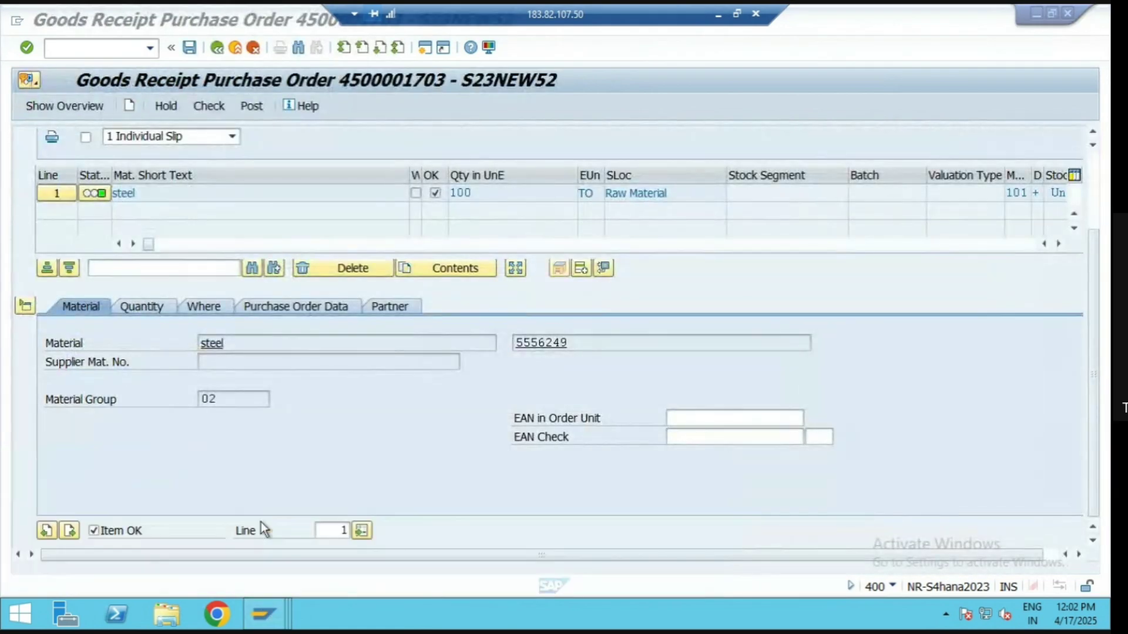
{"action": "left_click", "coordinate": [253, 106]}
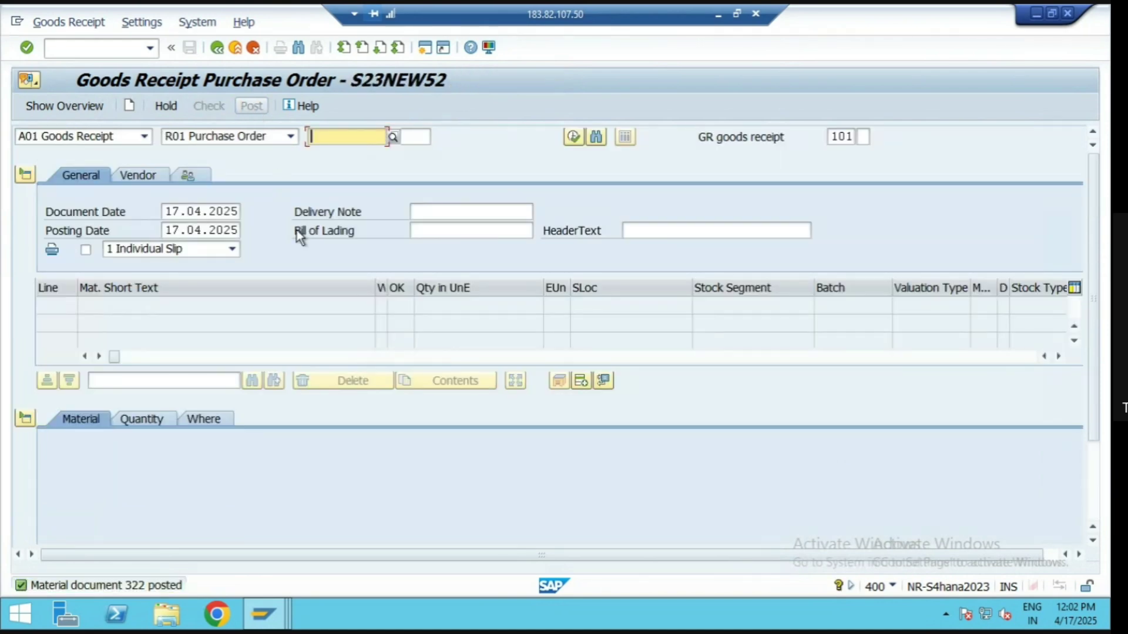
{"action": "left_click", "coordinate": [263, 614]}
{"action": "left_click", "coordinate": [639, 520]}
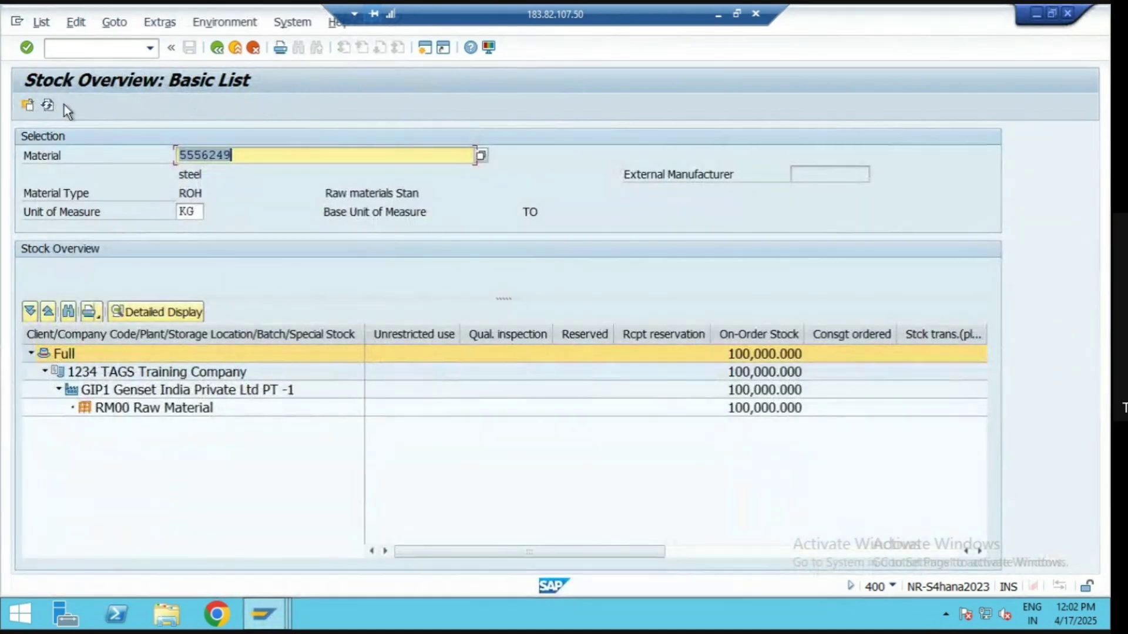
Refresh the overview so 100,000 KG shows as unrestricted-use stock at RM00
{"action": "left_click", "coordinate": [49, 107]}
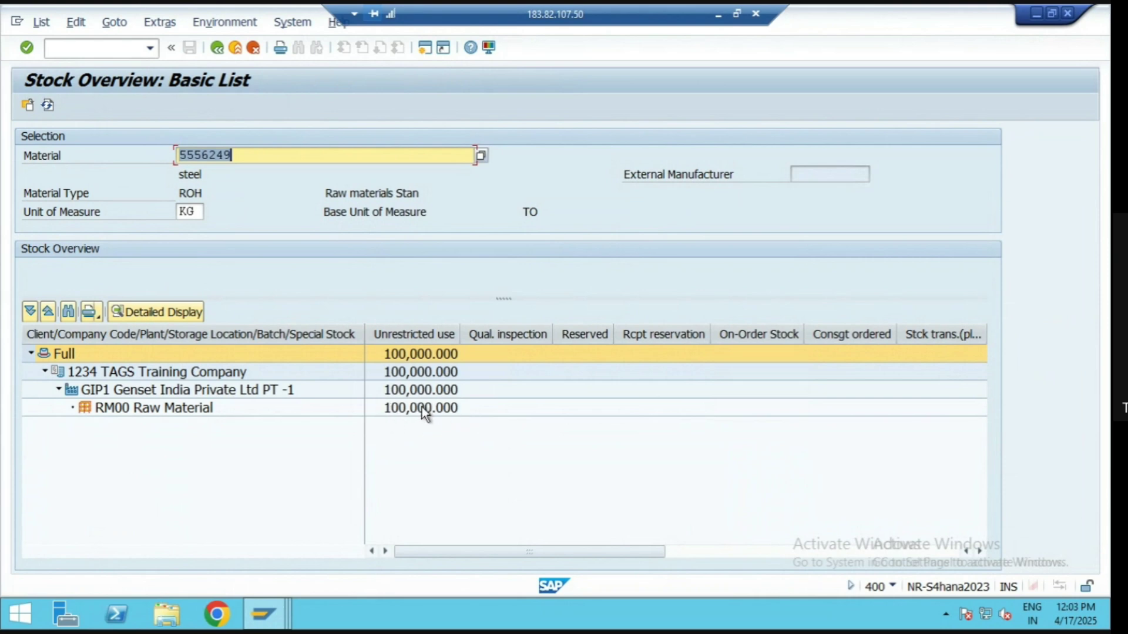
{"action": "left_click", "coordinate": [217, 48]}
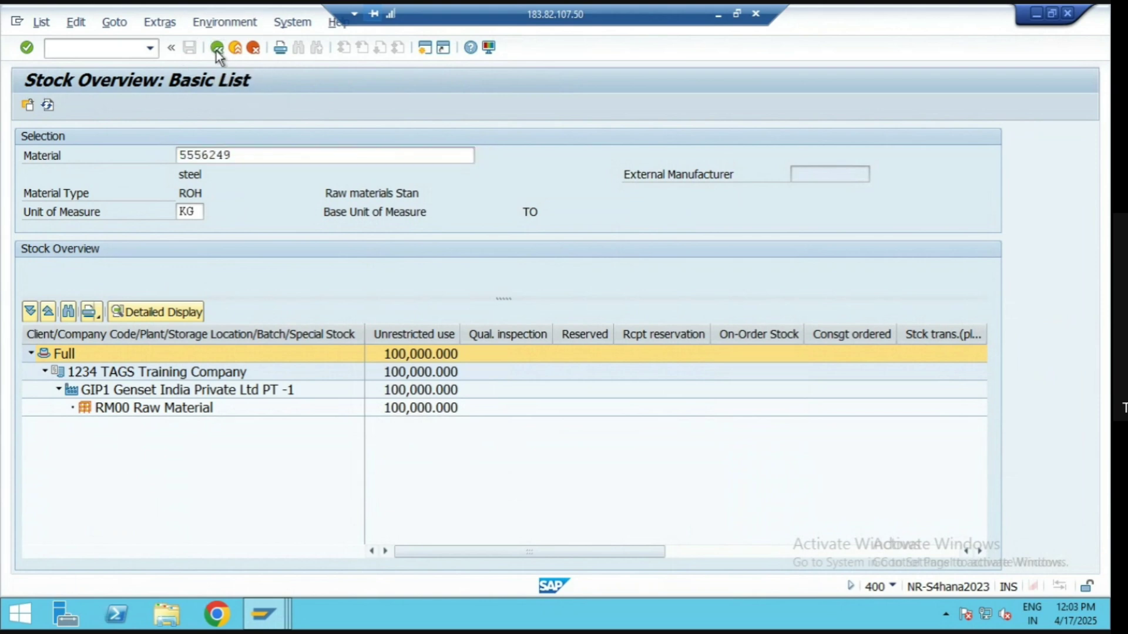
Display material document 322 in MIGO with the A04 Display action
{"action": "mouse_move", "coordinate": [270, 607]}
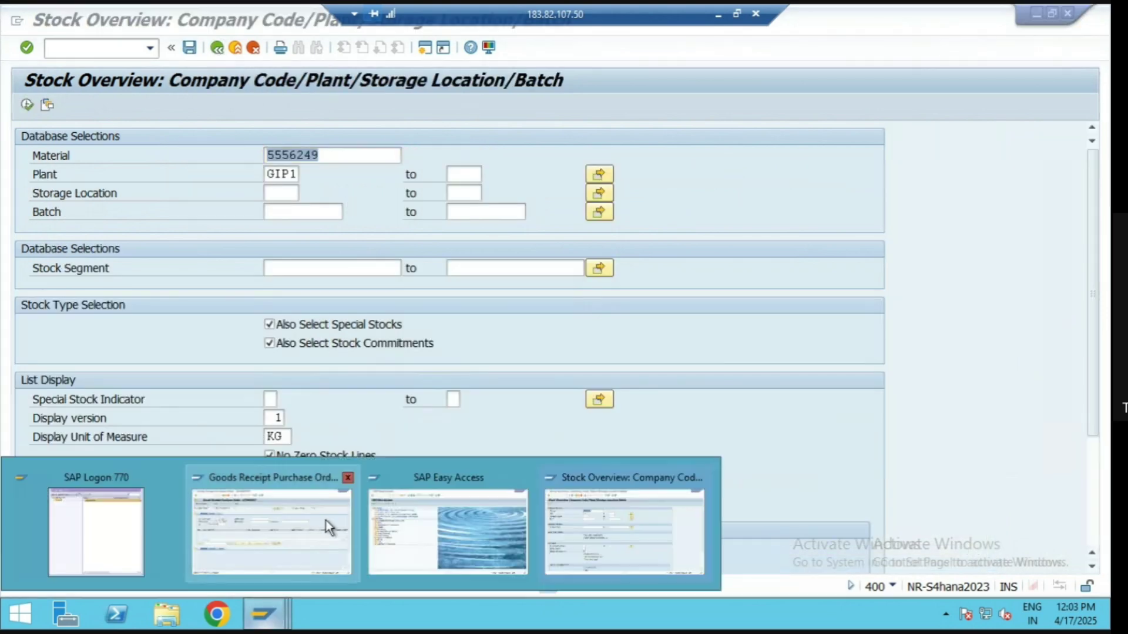
{"action": "left_click", "coordinate": [326, 521]}
{"action": "left_click", "coordinate": [143, 137]}
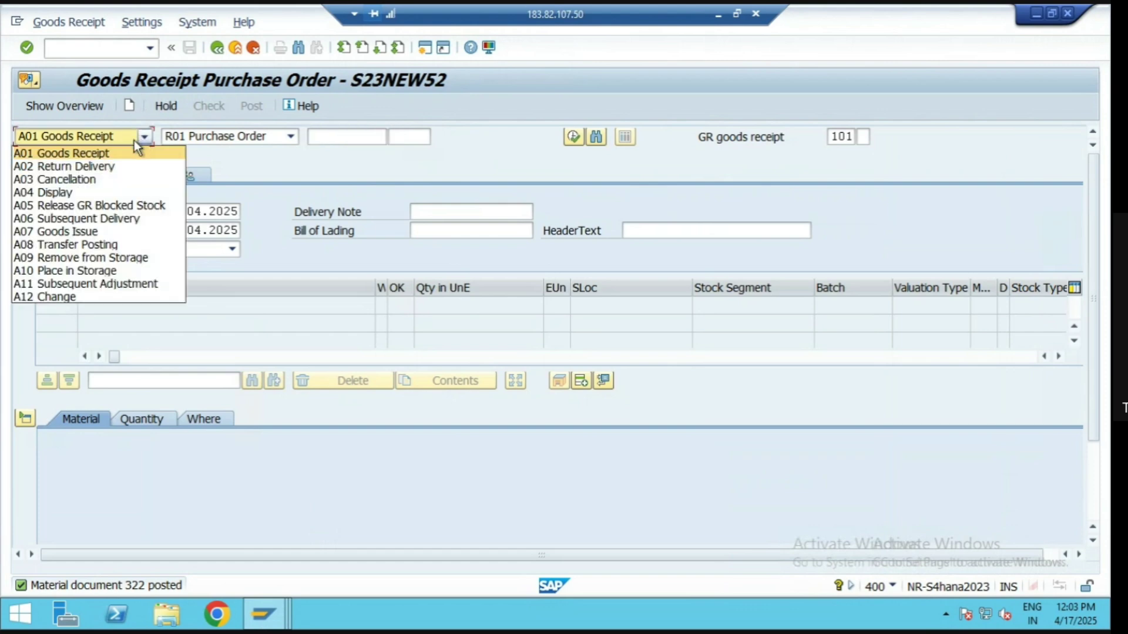
{"action": "left_click", "coordinate": [71, 191]}
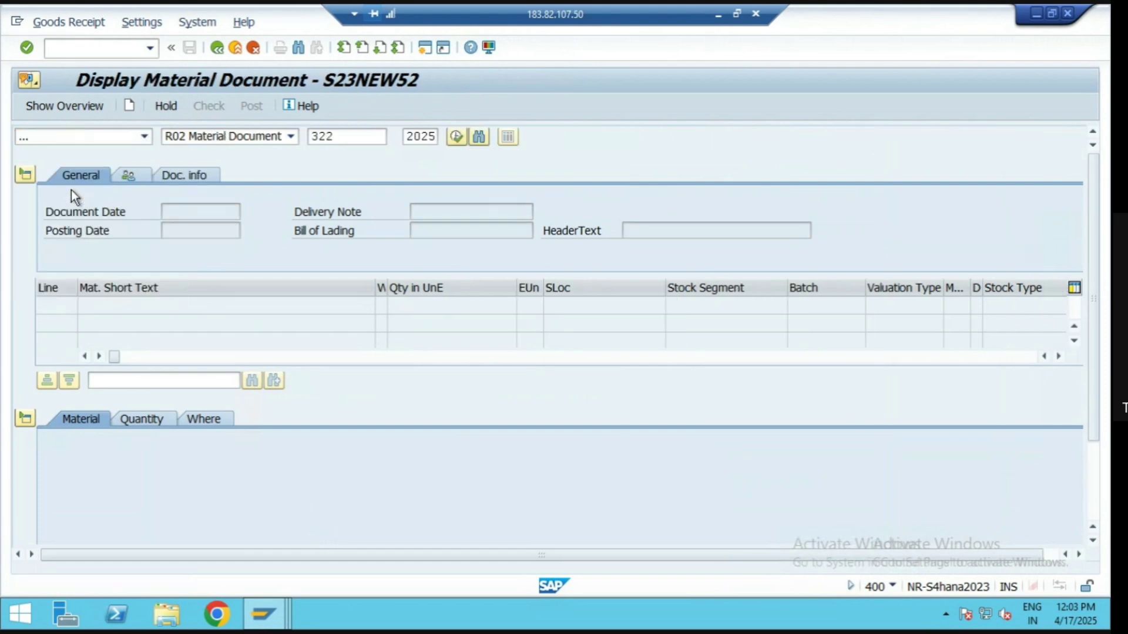
{"action": "key", "text": "Return"}
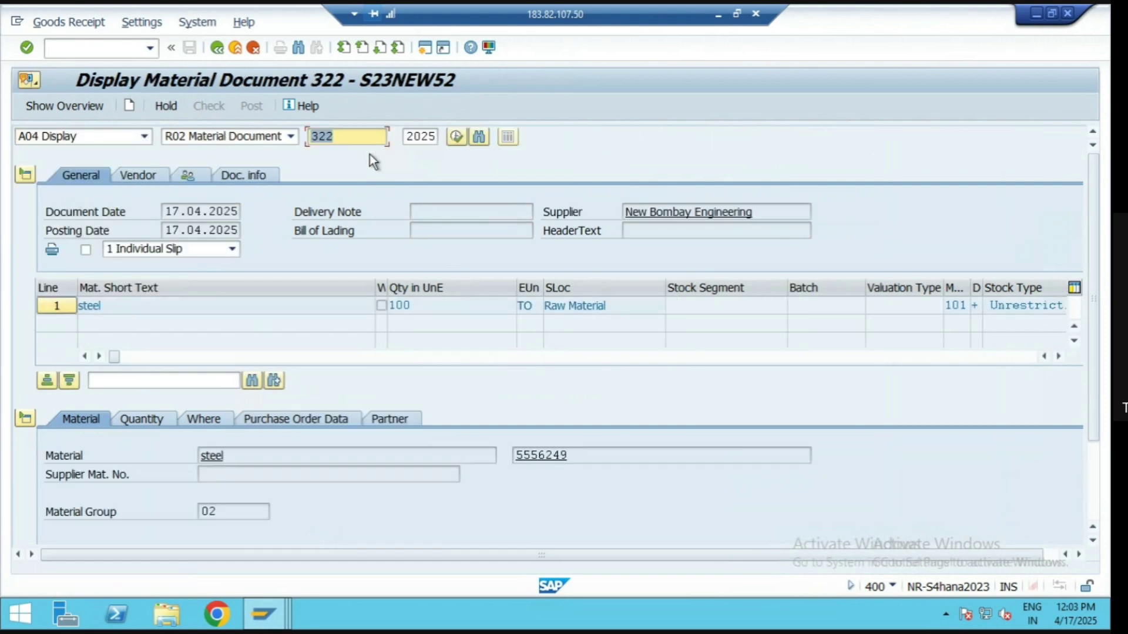
{"action": "left_click", "coordinate": [231, 176]}
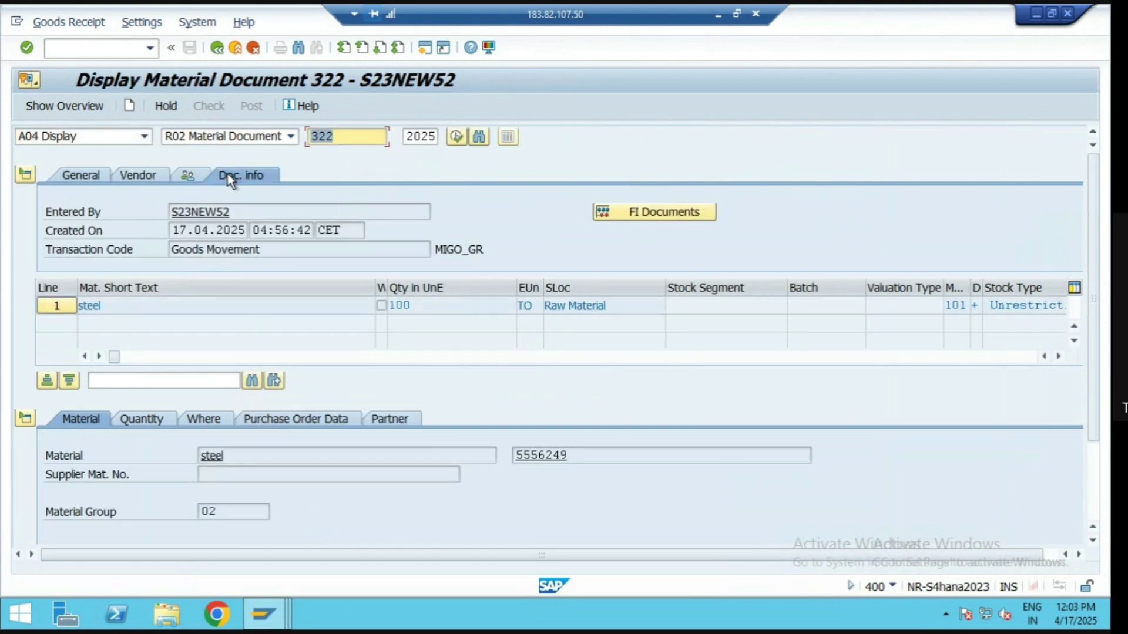
{"action": "left_click", "coordinate": [616, 210]}
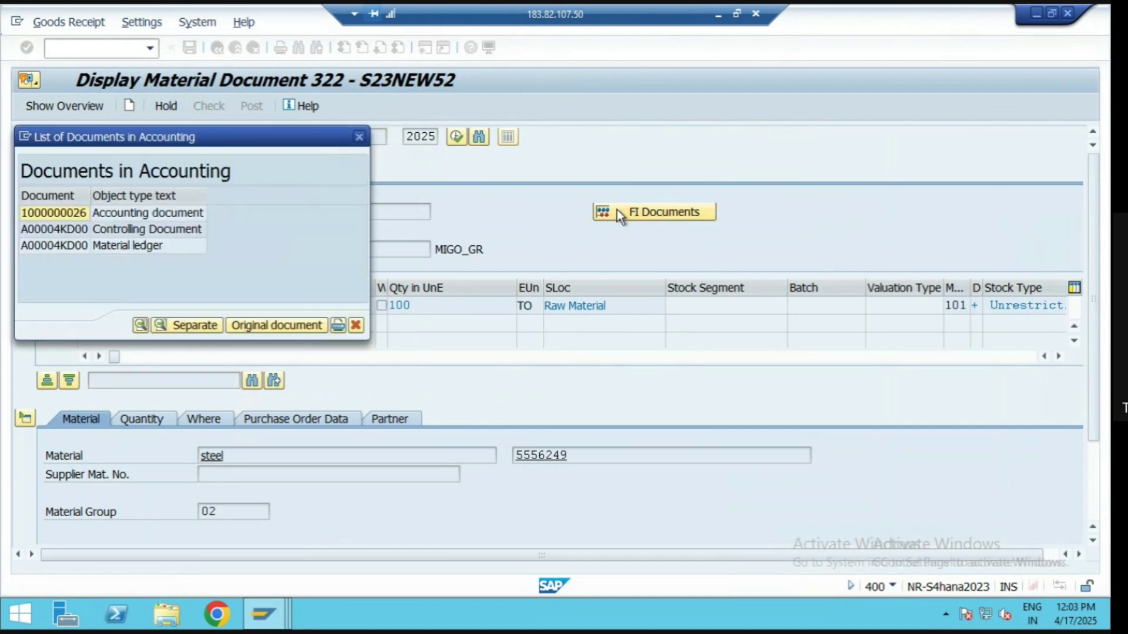
{"action": "double_click", "coordinate": [73, 213]}
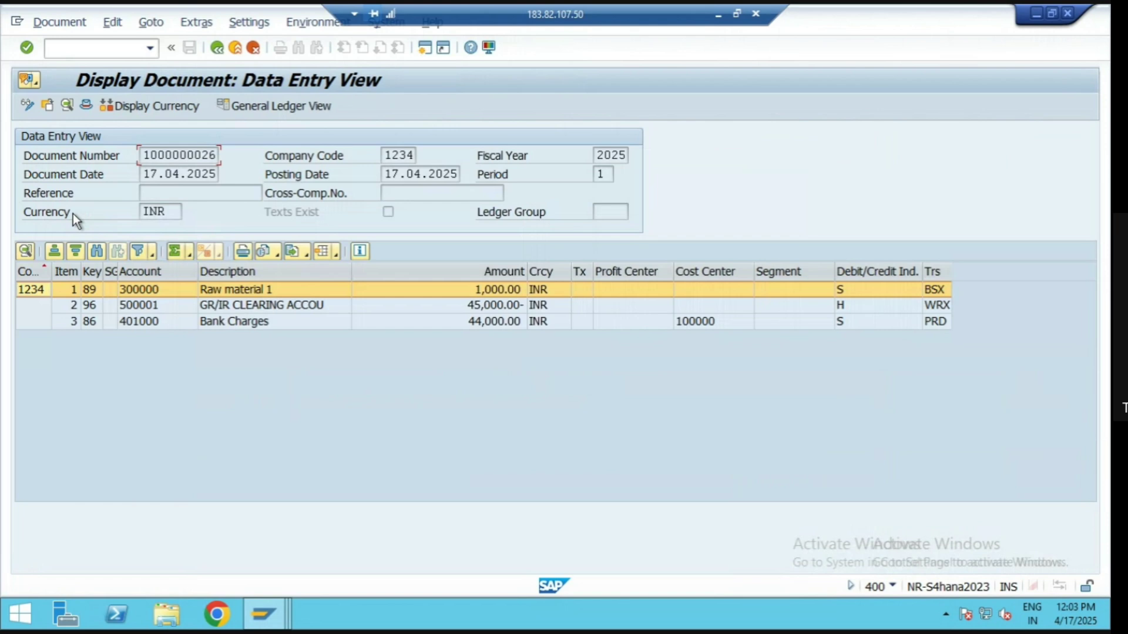
{"action": "left_click", "coordinate": [212, 49]}
{"action": "left_click", "coordinate": [359, 138]}
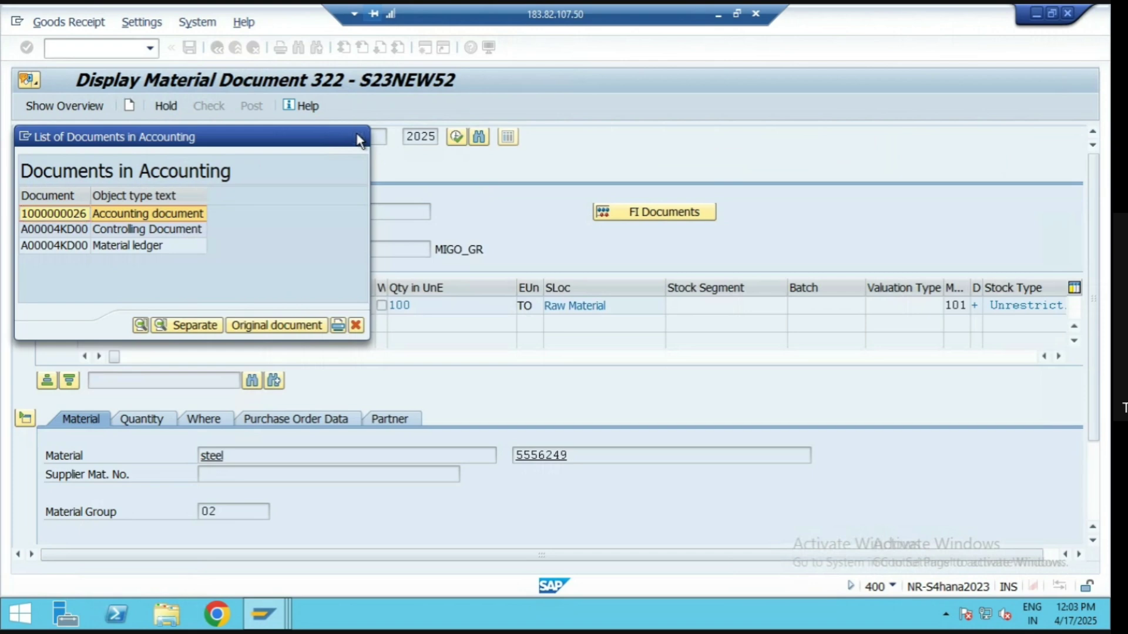
{"action": "left_click", "coordinate": [217, 49]}
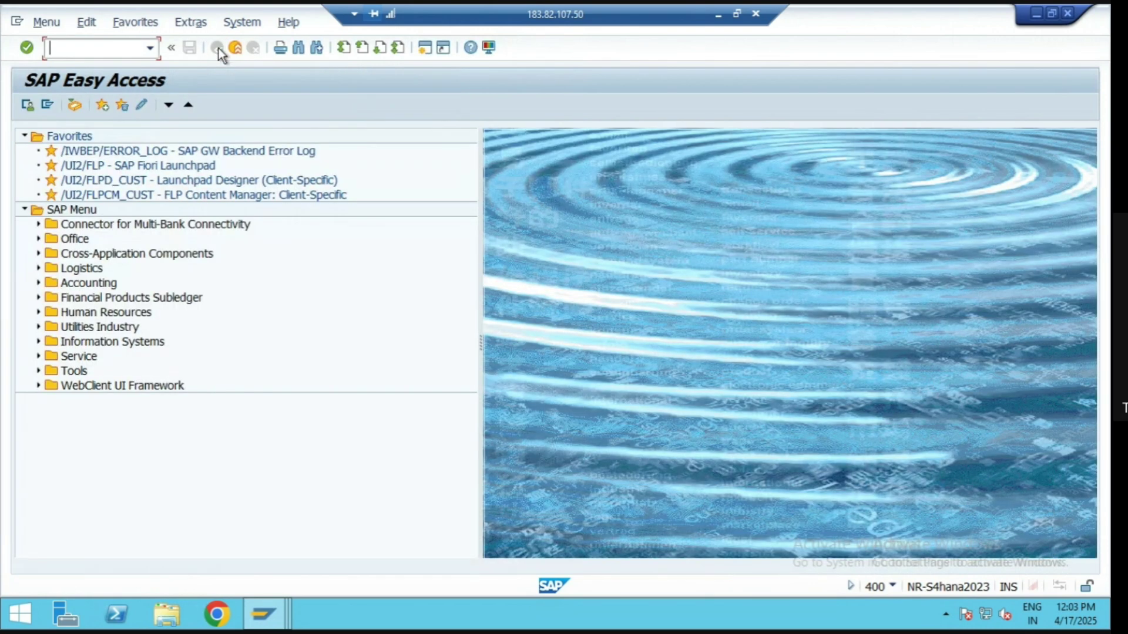
Close the duplicate SAP Easy Access window and bring the remaining one forward
{"action": "left_click", "coordinate": [274, 608]}
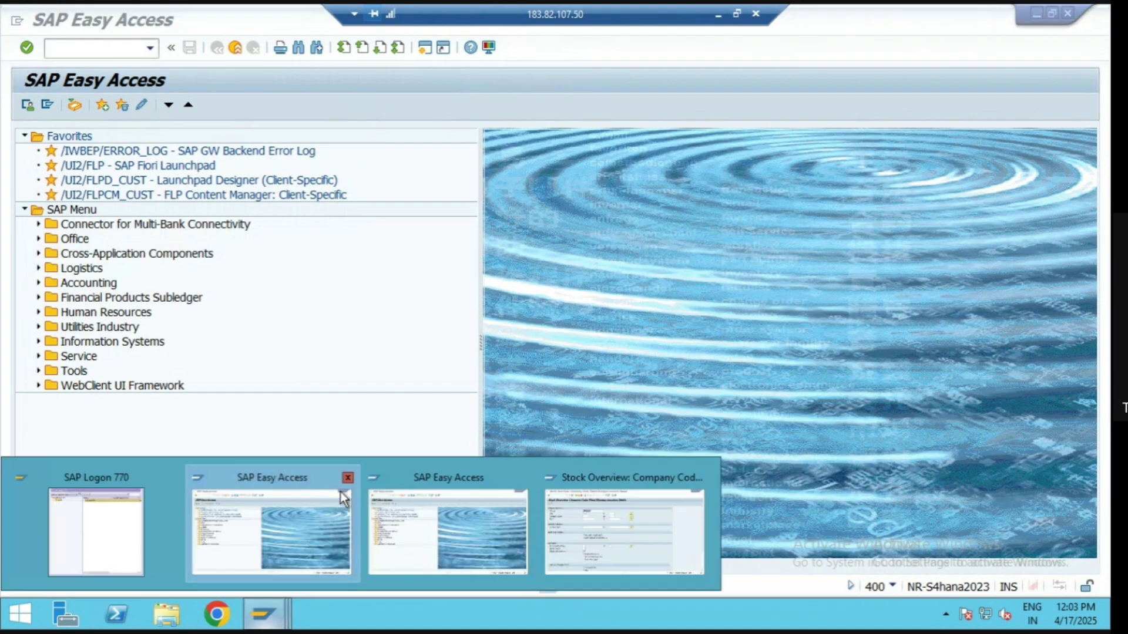
{"action": "left_click", "coordinate": [348, 478]}
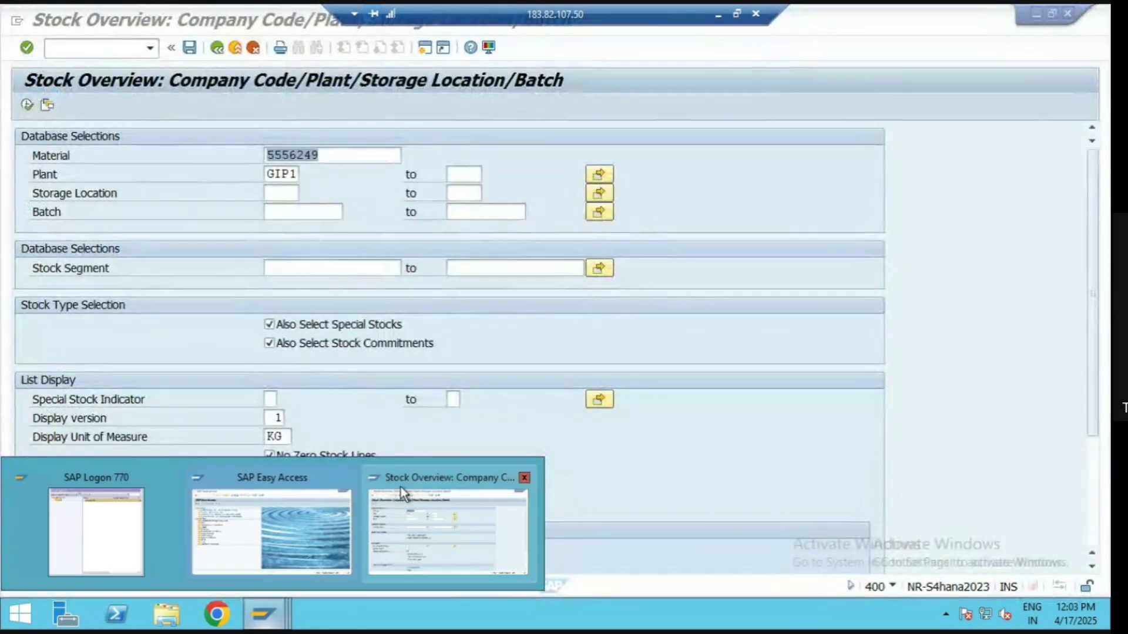
{"action": "left_click", "coordinate": [315, 502]}
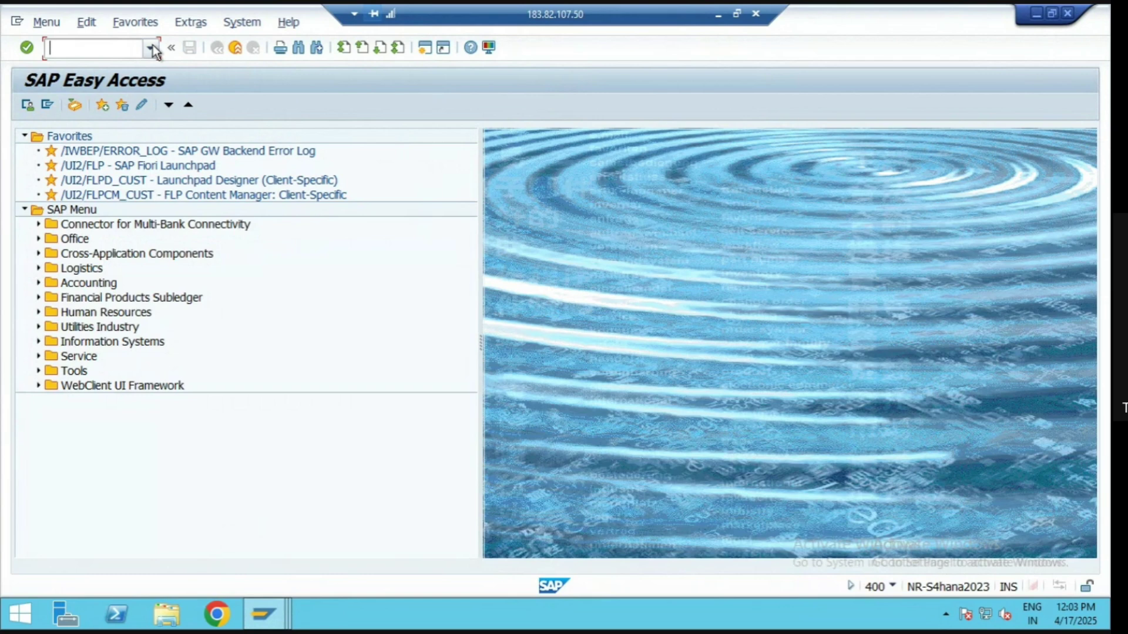
{"action": "left_click", "coordinate": [152, 48]}
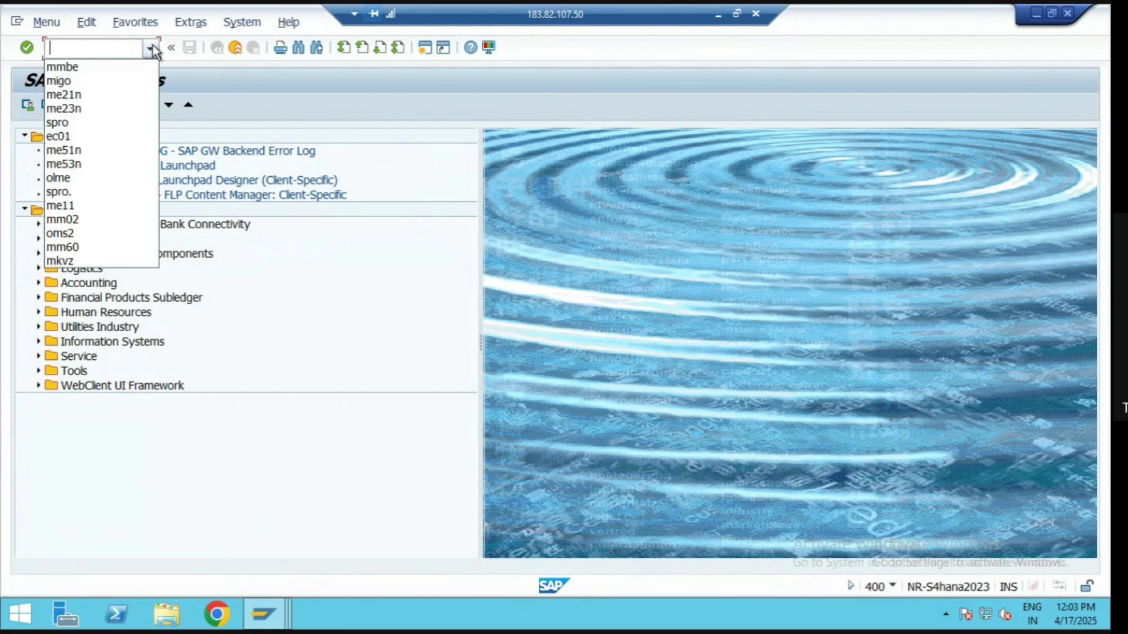
Start ME21N with supplier 98112 New Bombay Engineering, loading org data GIP1, GI1, 1234
{"action": "left_click", "coordinate": [89, 95]}
{"action": "key", "text": "Return"}
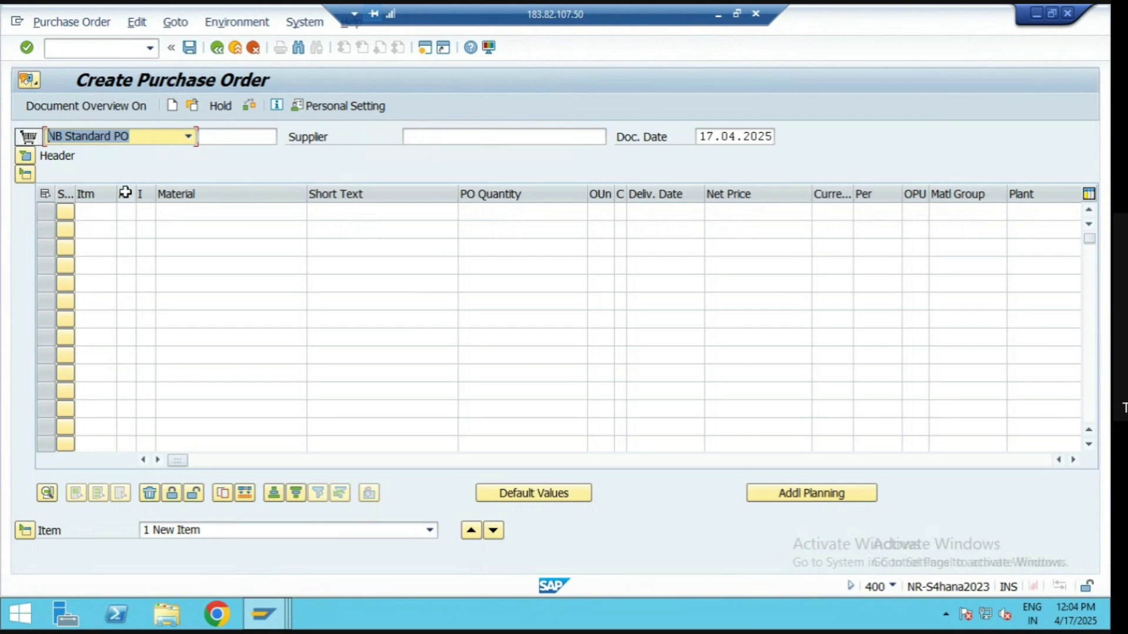
{"action": "left_click", "coordinate": [124, 213]}
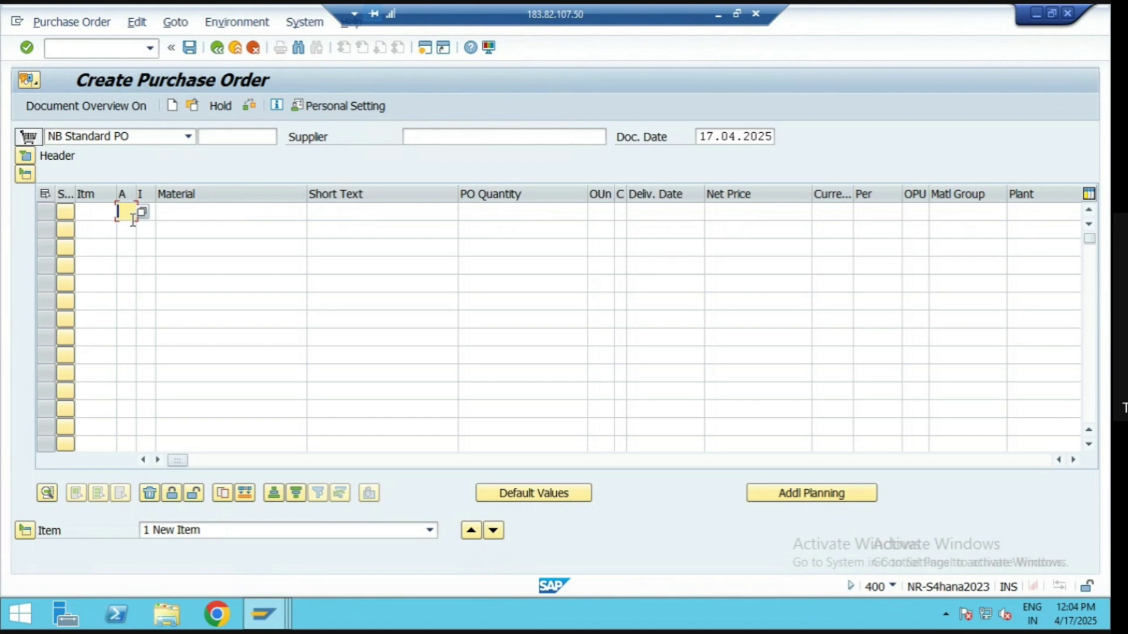
{"action": "left_click", "coordinate": [418, 138]}
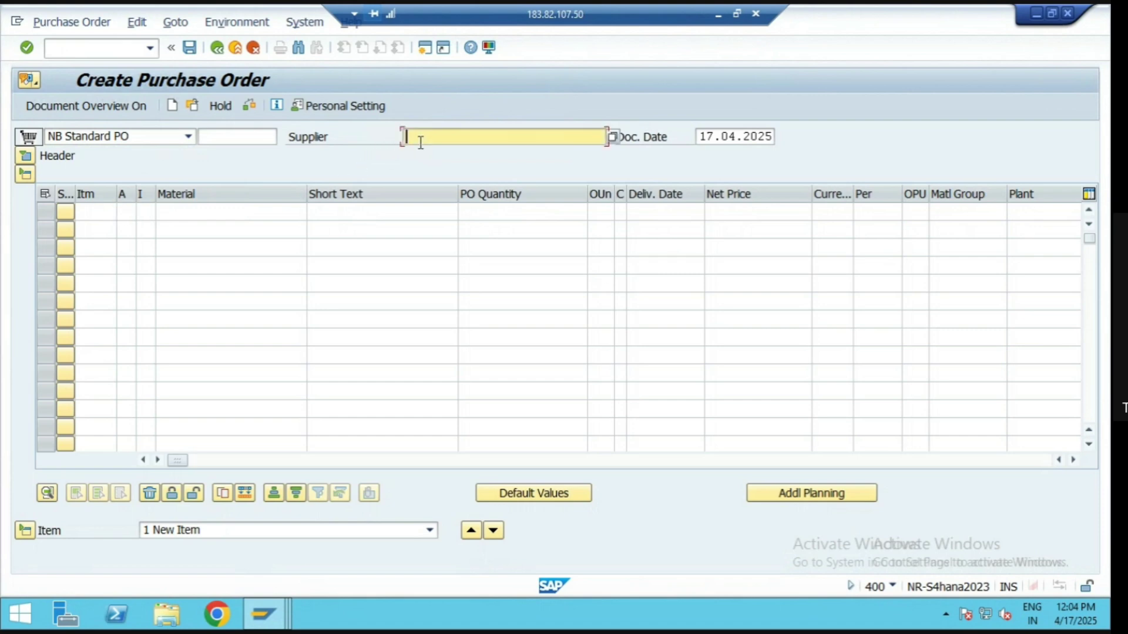
{"action": "left_click", "coordinate": [419, 155]}
{"action": "key", "text": "Return"}
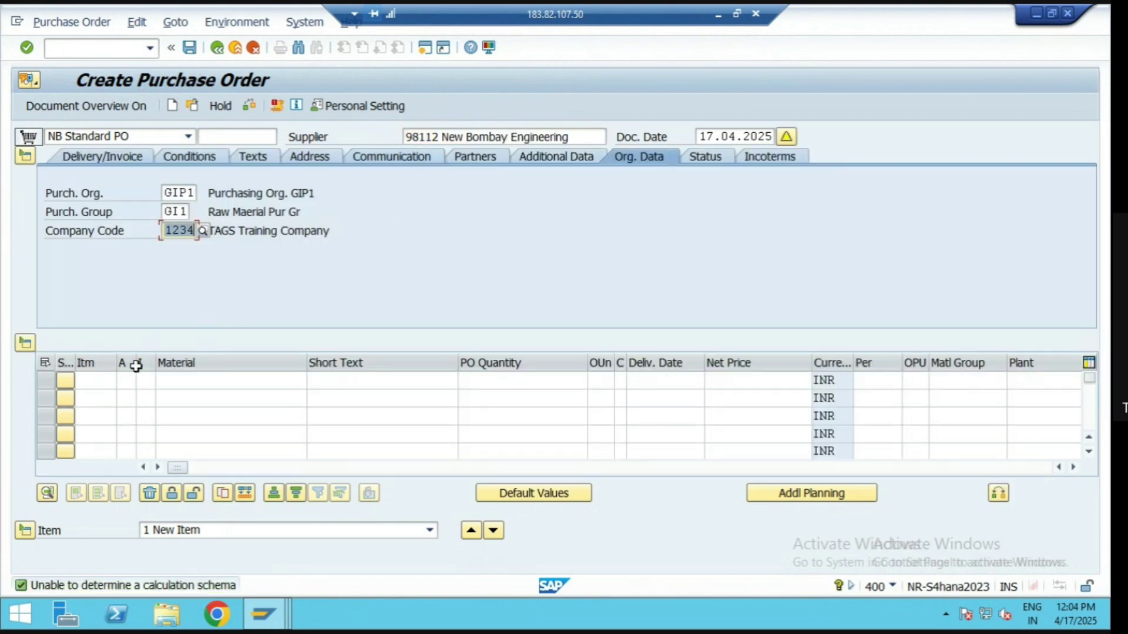
{"action": "left_click_drag", "start_coordinate": [137, 364], "coordinate": [200, 363]}
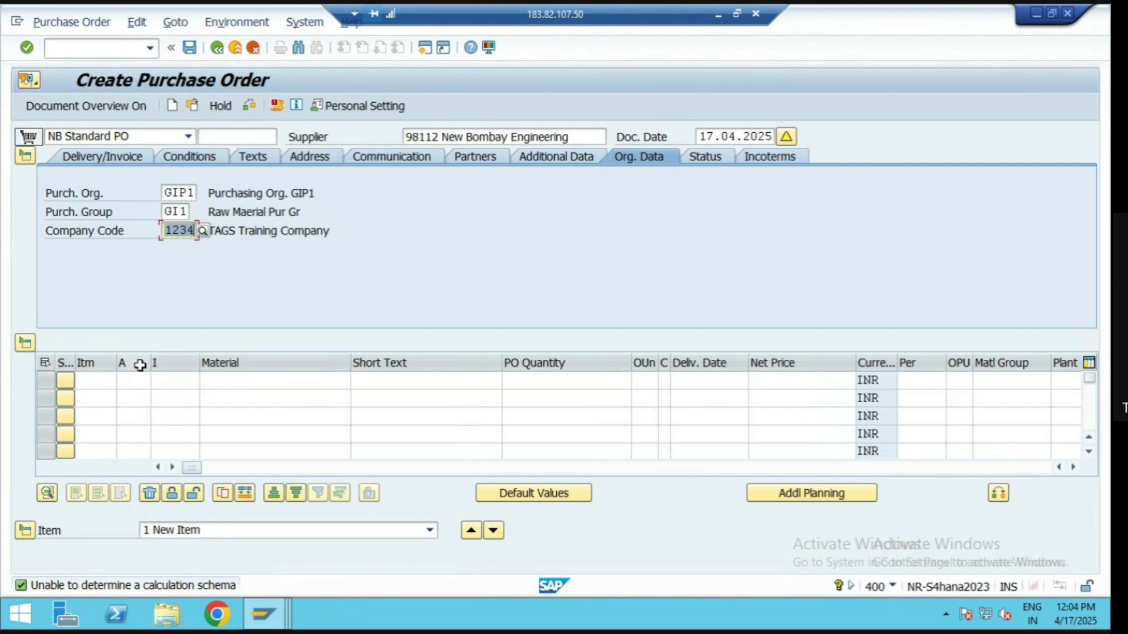
{"action": "key", "text": "Tab"}
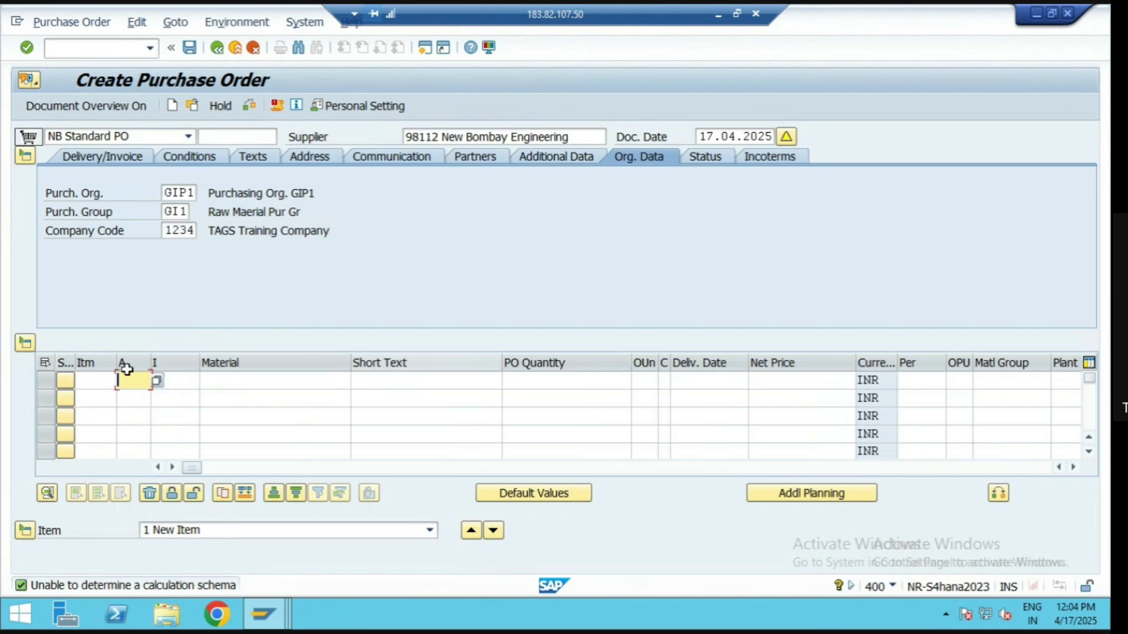
Give the first item account assignment K and short text Stationery Items
{"action": "left_click", "coordinate": [156, 382]}
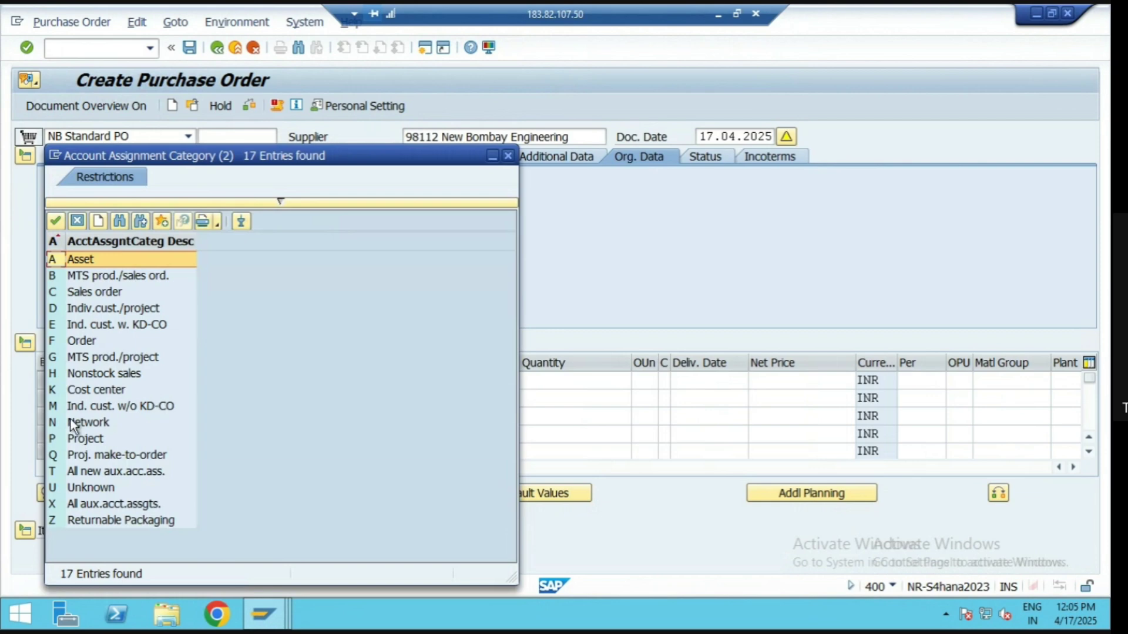
{"action": "left_click", "coordinate": [59, 390]}
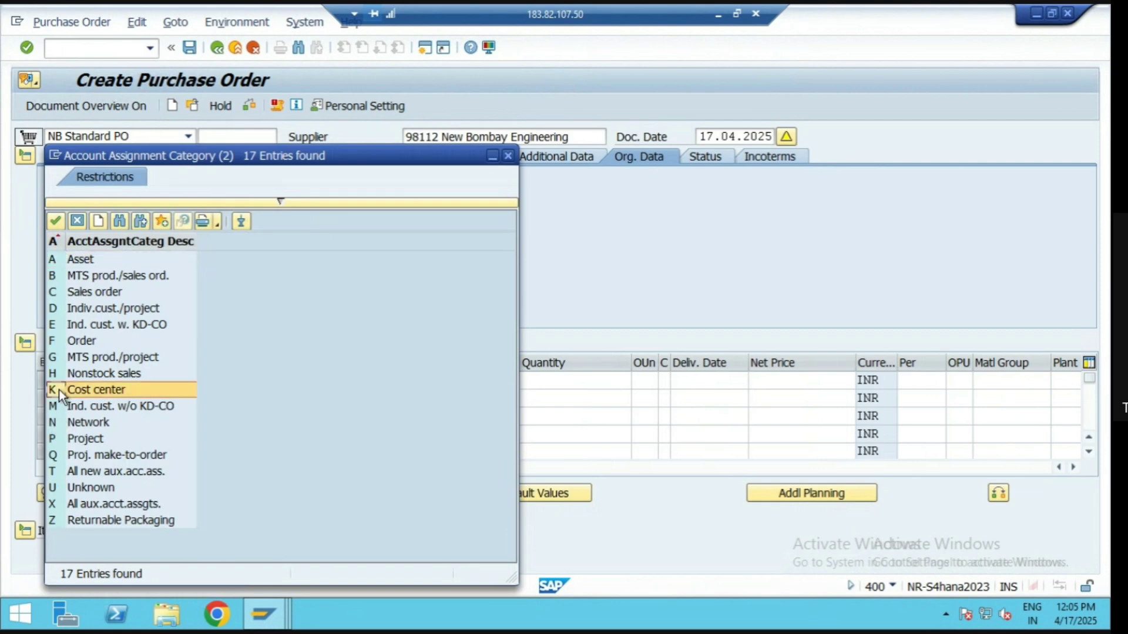
{"action": "double_click", "coordinate": [59, 390]}
{"action": "left_click", "coordinate": [186, 380]}
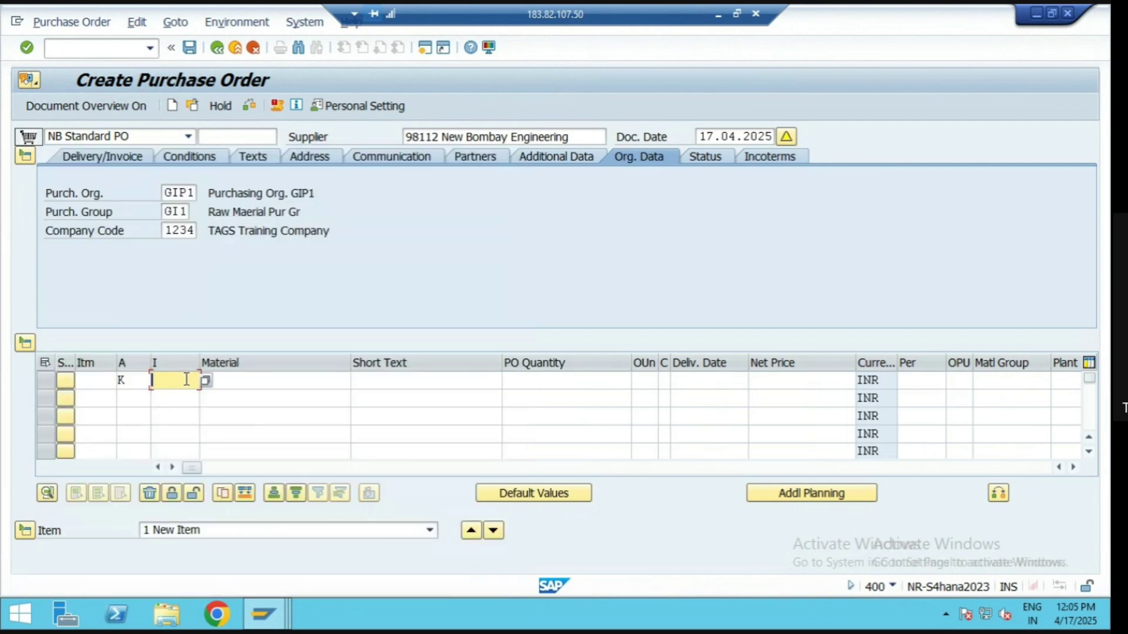
{"action": "left_click", "coordinate": [272, 381]}
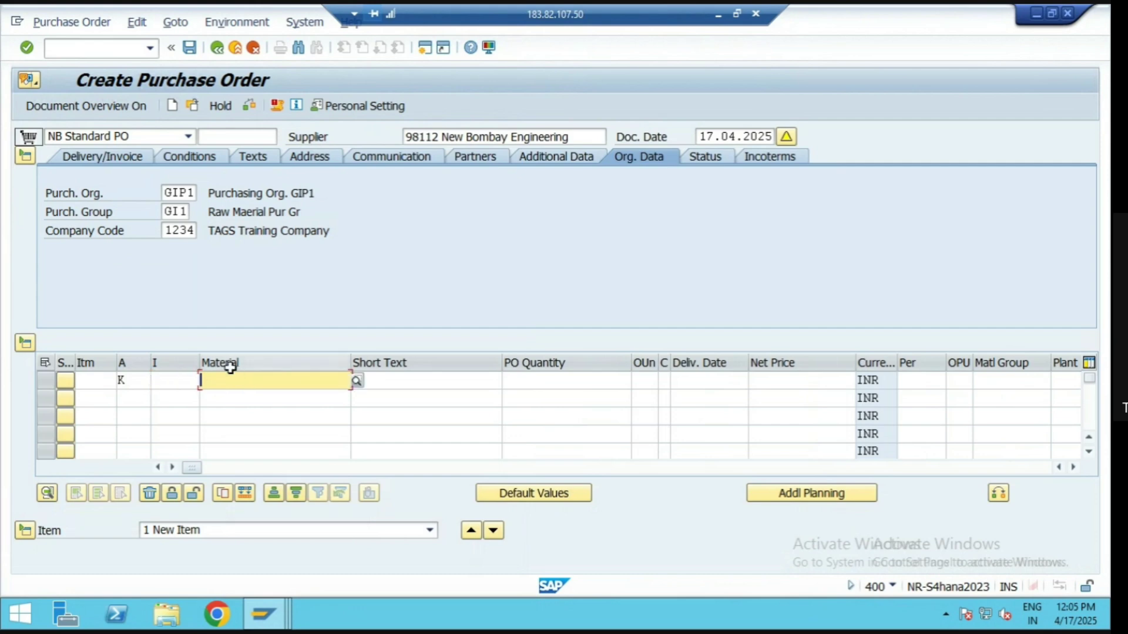
{"action": "left_click", "coordinate": [397, 383]}
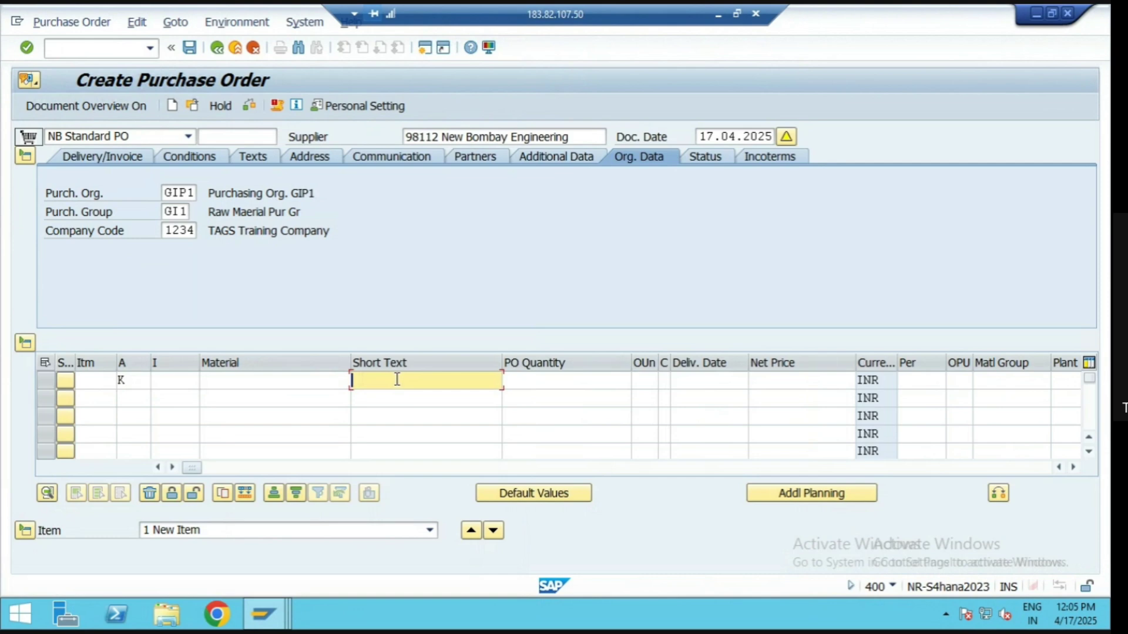
{"action": "type", "text": "Sa"}
{"action": "key", "text": "BackSpace"}
{"action": "left_click", "coordinate": [405, 395]}
Set quantity 100, material group OFFSUPP, plant gip1 and storage location rm00
{"action": "left_click", "coordinate": [614, 381]}
{"action": "type", "text": "100"}
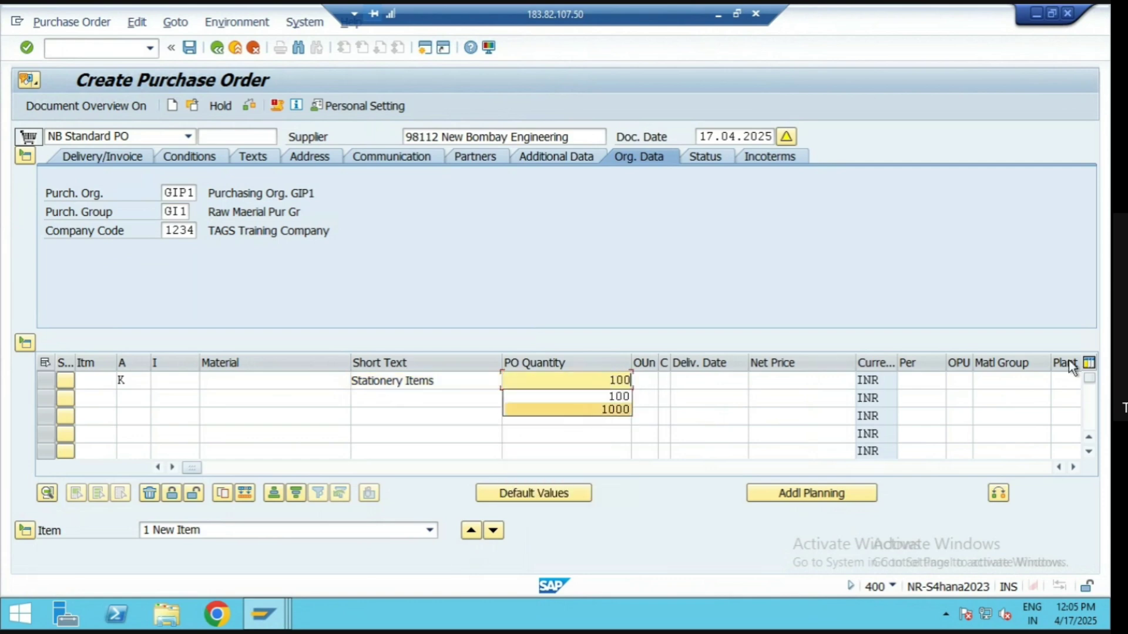
{"action": "left_click", "coordinate": [1073, 468]}
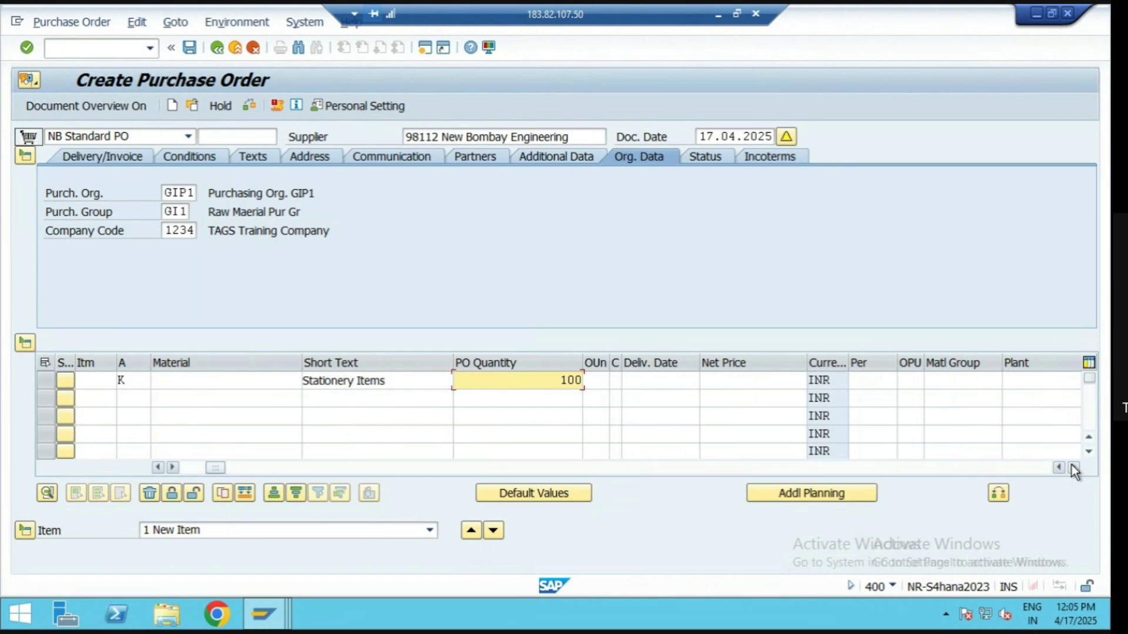
{"action": "left_click", "coordinate": [1073, 468]}
{"action": "left_click", "coordinate": [825, 383]}
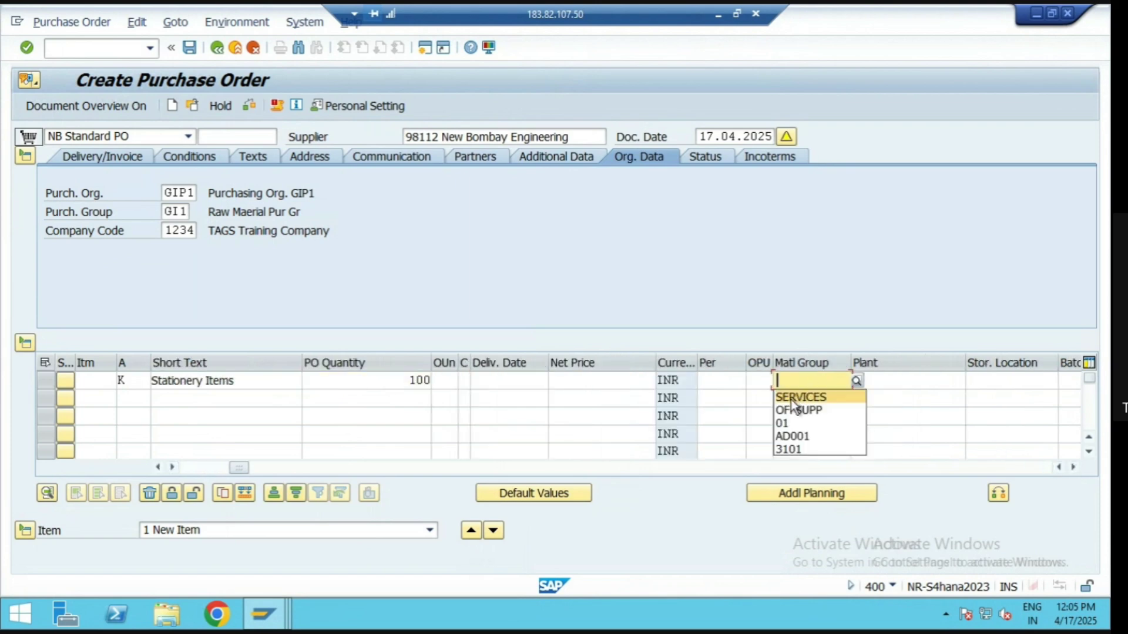
{"action": "left_click", "coordinate": [797, 412]}
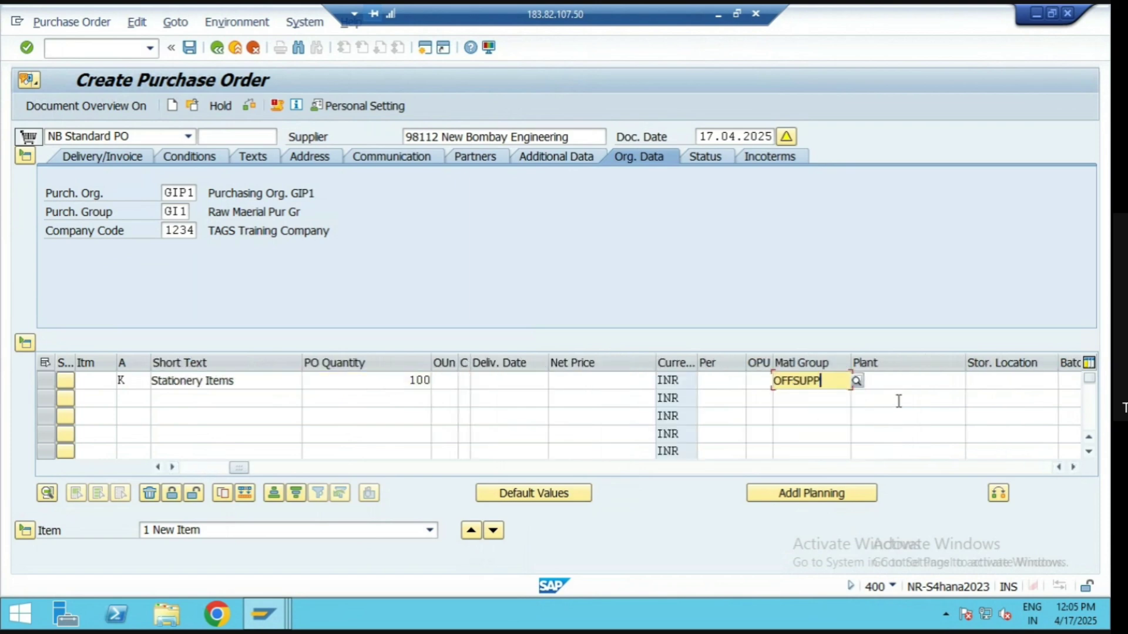
{"action": "left_click", "coordinate": [942, 383]}
{"action": "left_click", "coordinate": [867, 401]}
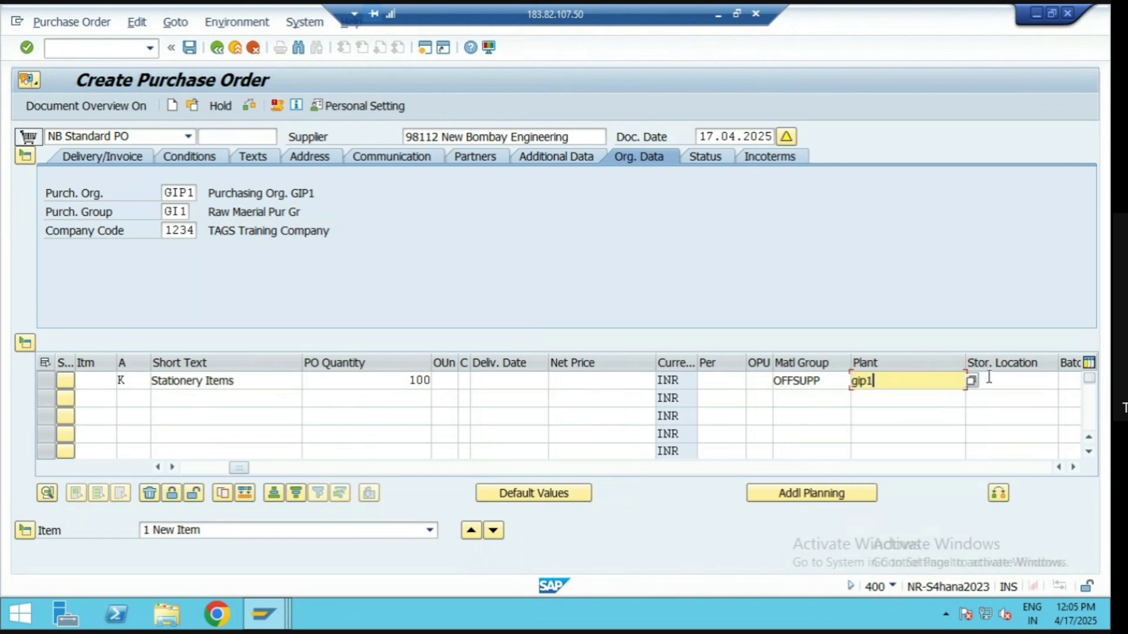
{"action": "left_click", "coordinate": [985, 381]}
{"action": "left_click", "coordinate": [983, 398]}
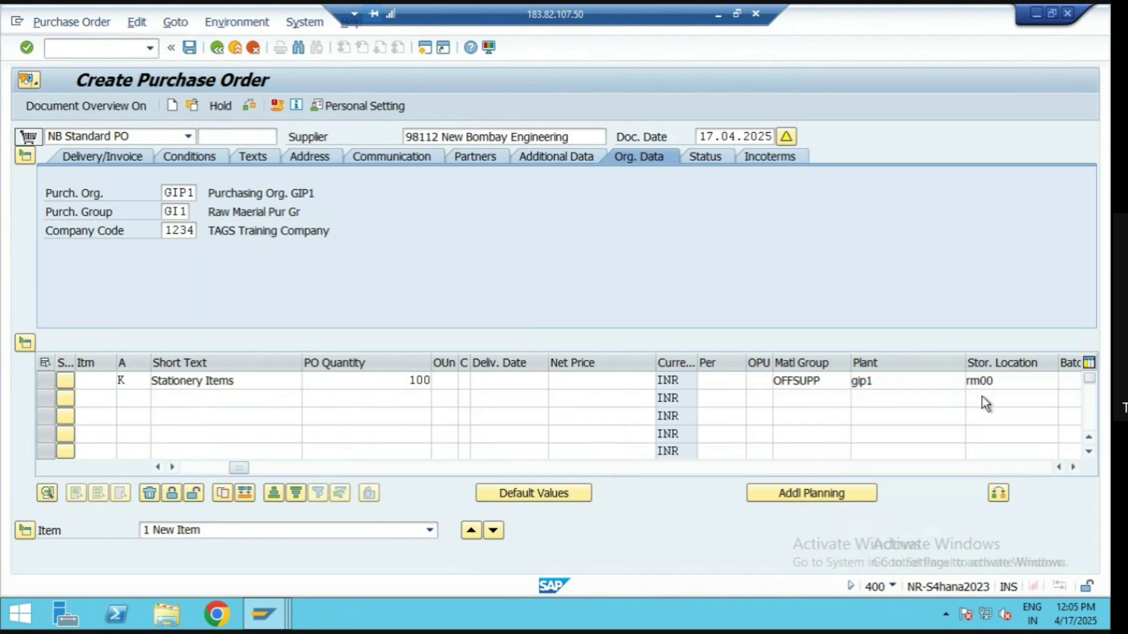
{"action": "key", "text": "Return"}
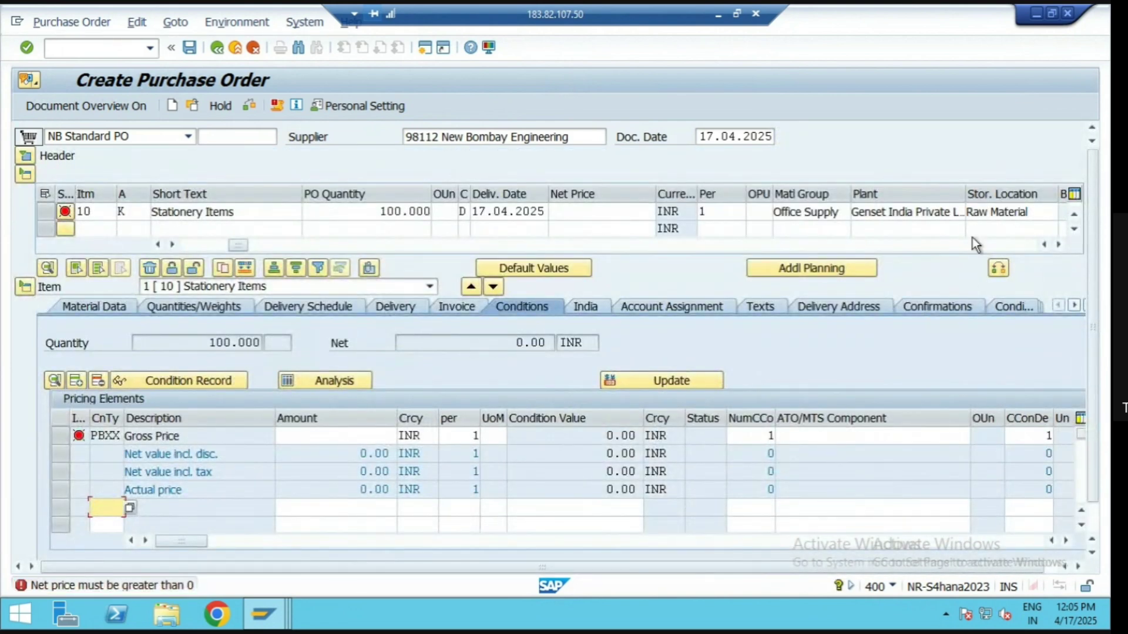
Enter a gross price of 100 INR on the item's Conditions tab
{"action": "left_click", "coordinate": [355, 437]}
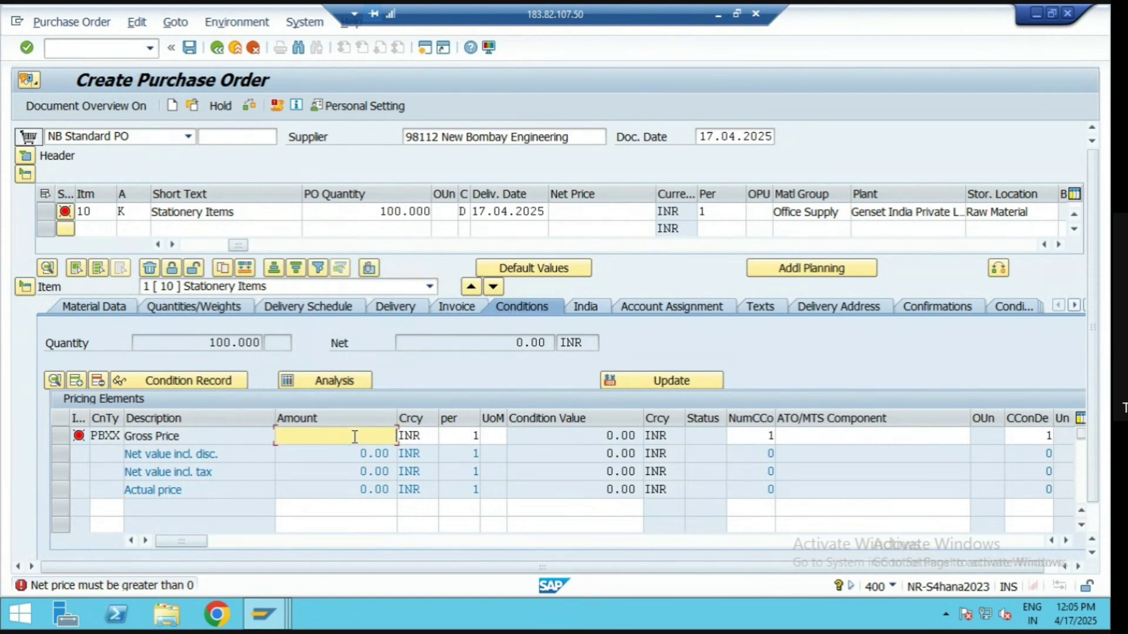
{"action": "type", "text": "100"}
{"action": "key", "text": "Return"}
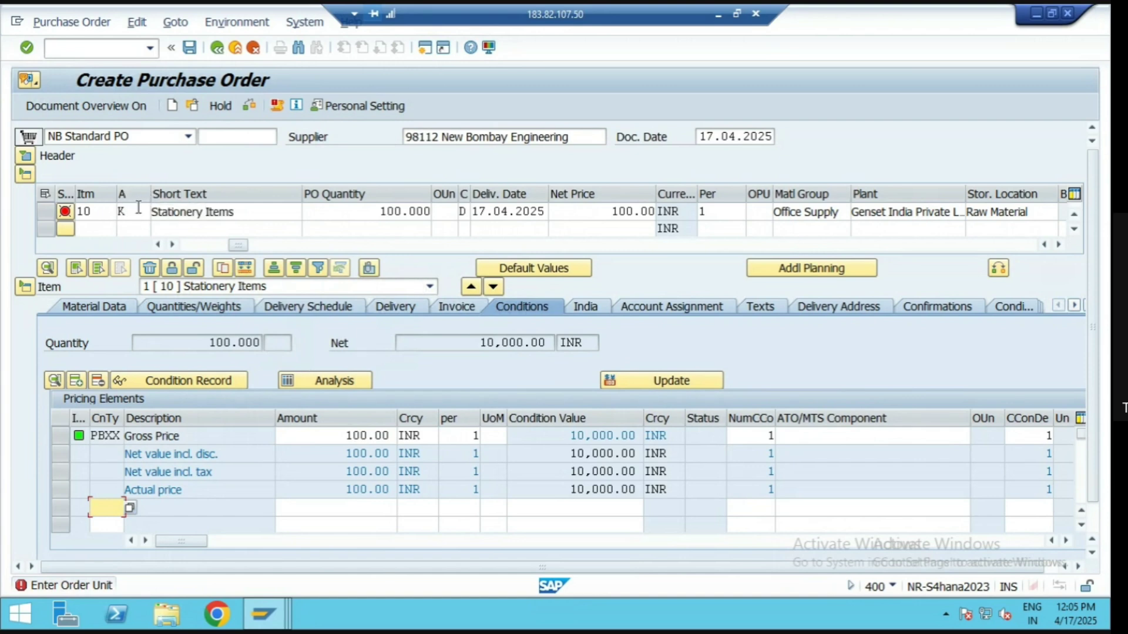
Assign G/L account 401000 and cost center 100000 to the stationery item
{"action": "left_click", "coordinate": [654, 307]}
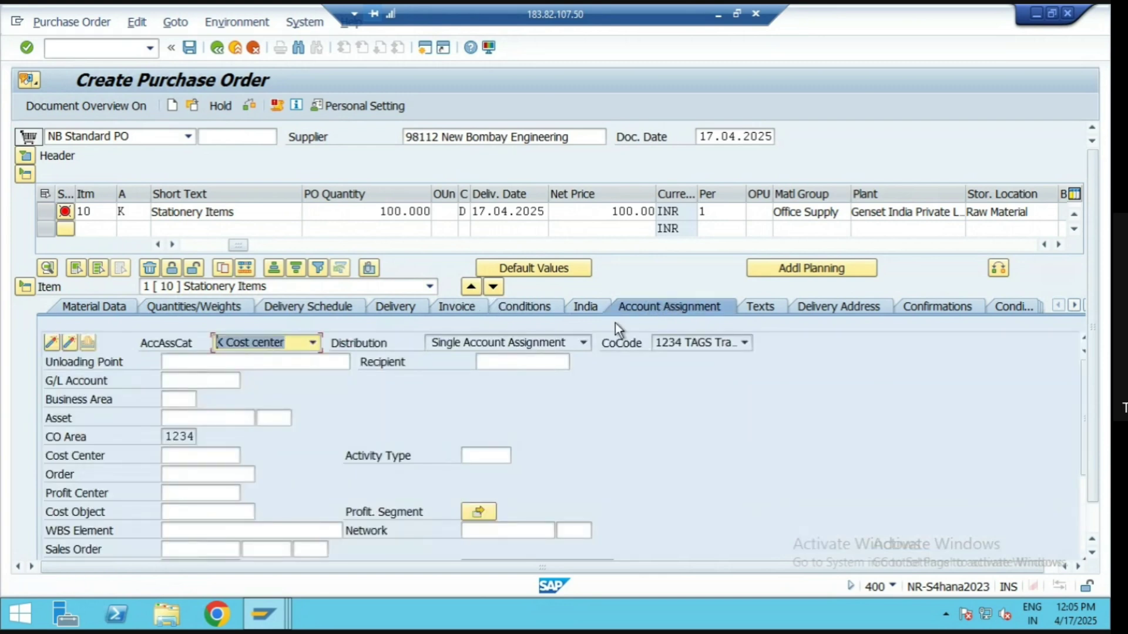
{"action": "left_click", "coordinate": [178, 378]}
{"action": "type", "text": "4"}
{"action": "left_click", "coordinate": [178, 396]}
{"action": "left_click", "coordinate": [172, 456]}
{"action": "type", "text": "1000"}
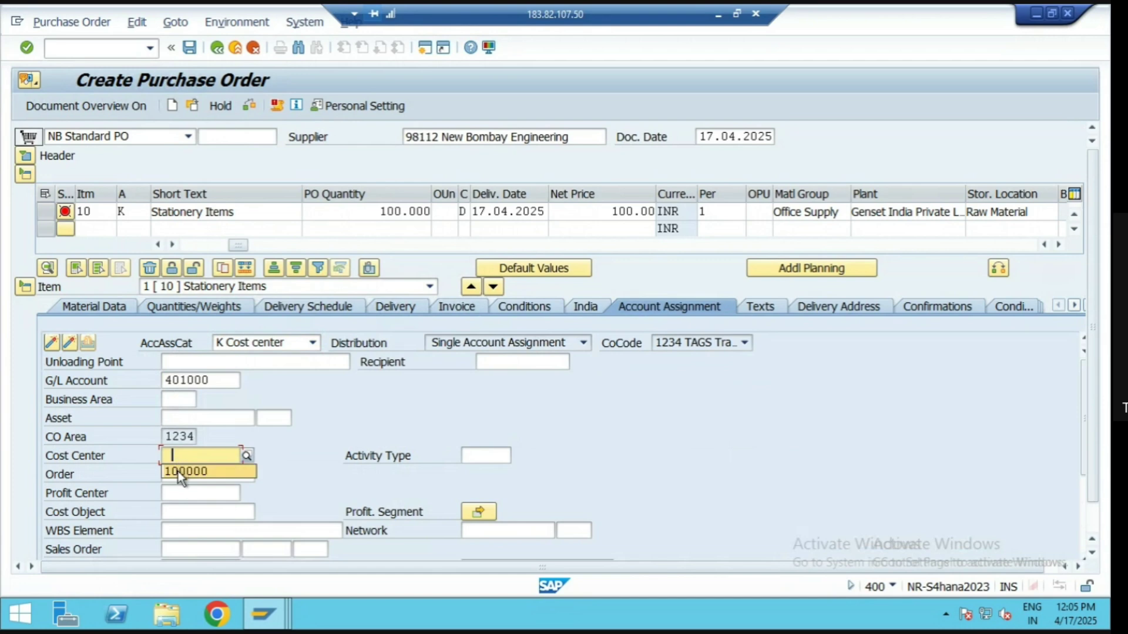
{"action": "left_click", "coordinate": [177, 471]}
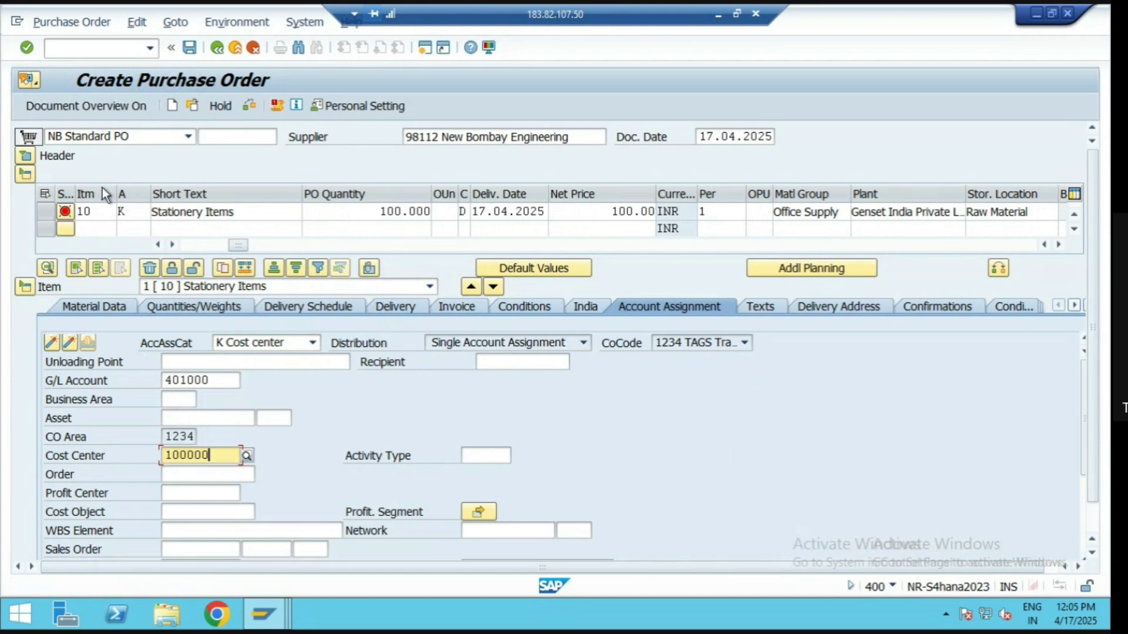
{"action": "left_click", "coordinate": [122, 212]}
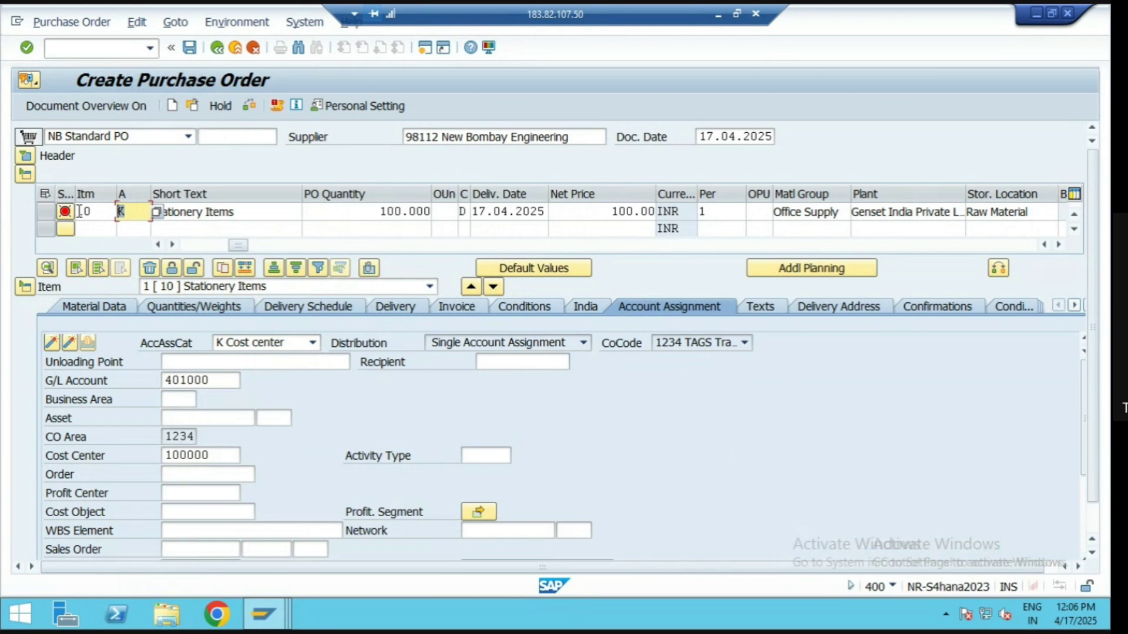
Review the G/L account and cost center entries and run the purchase order check
{"action": "left_click", "coordinate": [212, 380]}
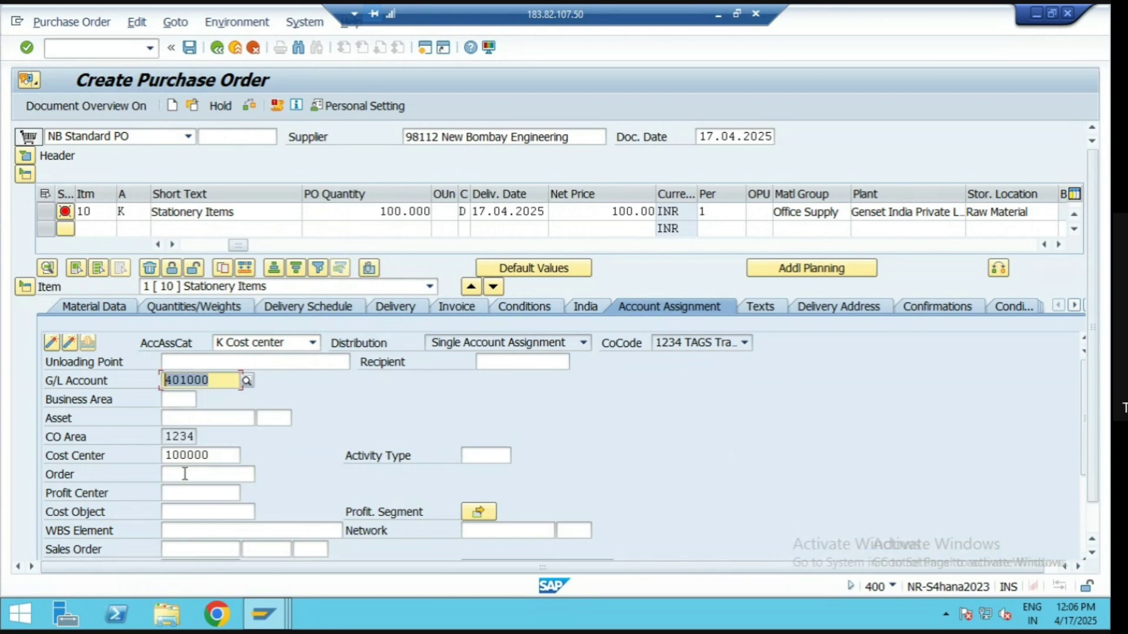
{"action": "left_click", "coordinate": [177, 456]}
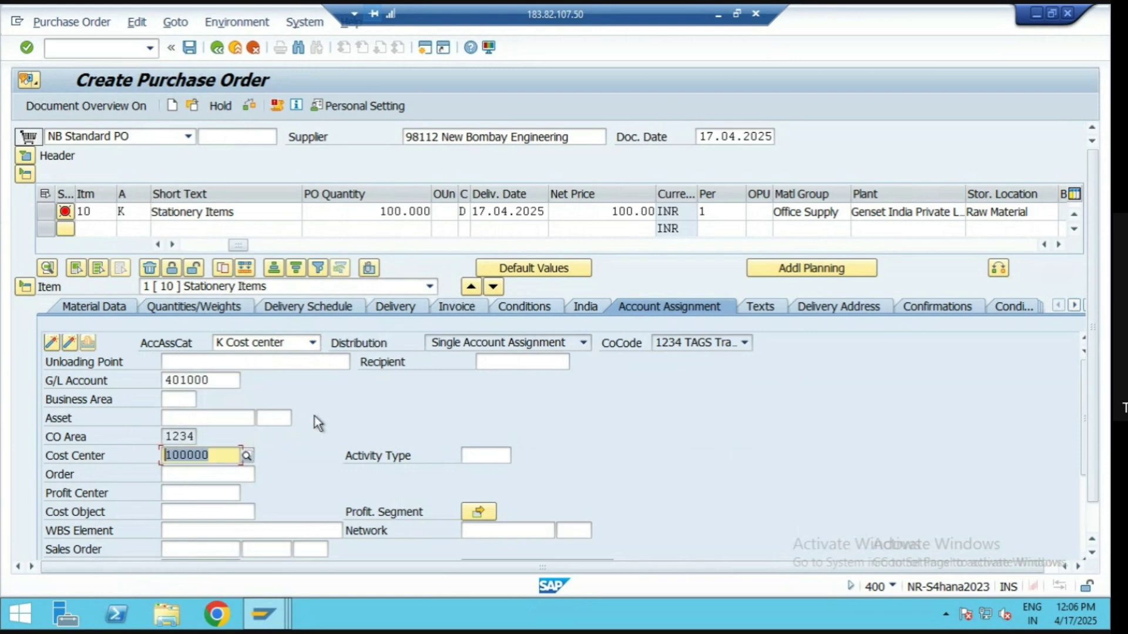
{"action": "left_click", "coordinate": [251, 105]}
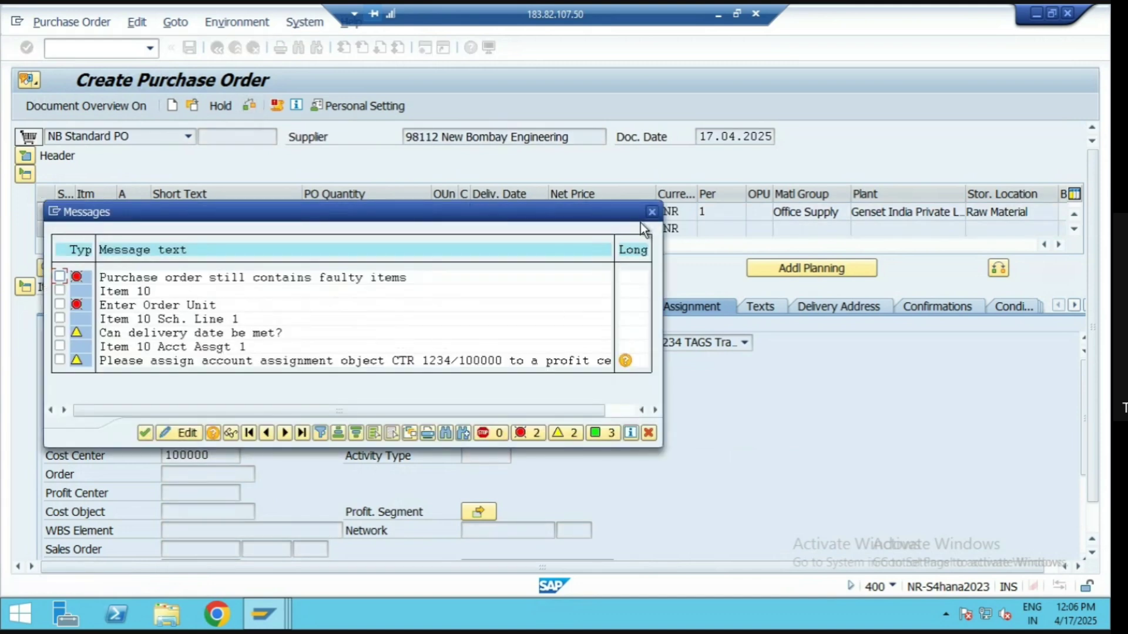
{"action": "left_click", "coordinate": [652, 211]}
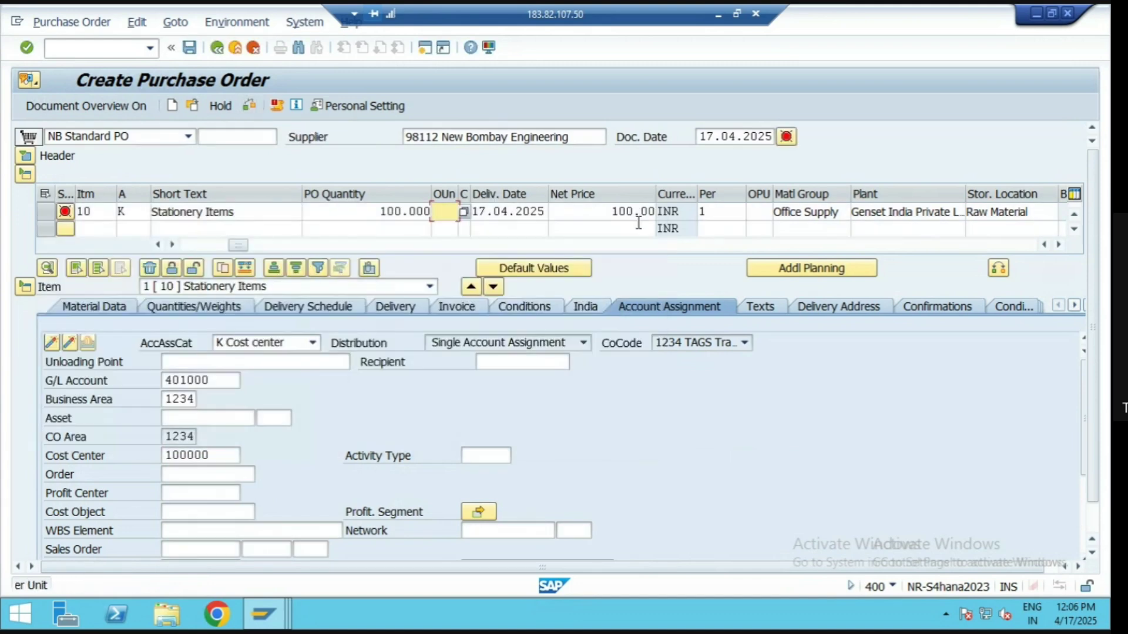
Give the stationery item order unit EA, re-check the purchase order, and save it
{"action": "left_click", "coordinate": [456, 210]}
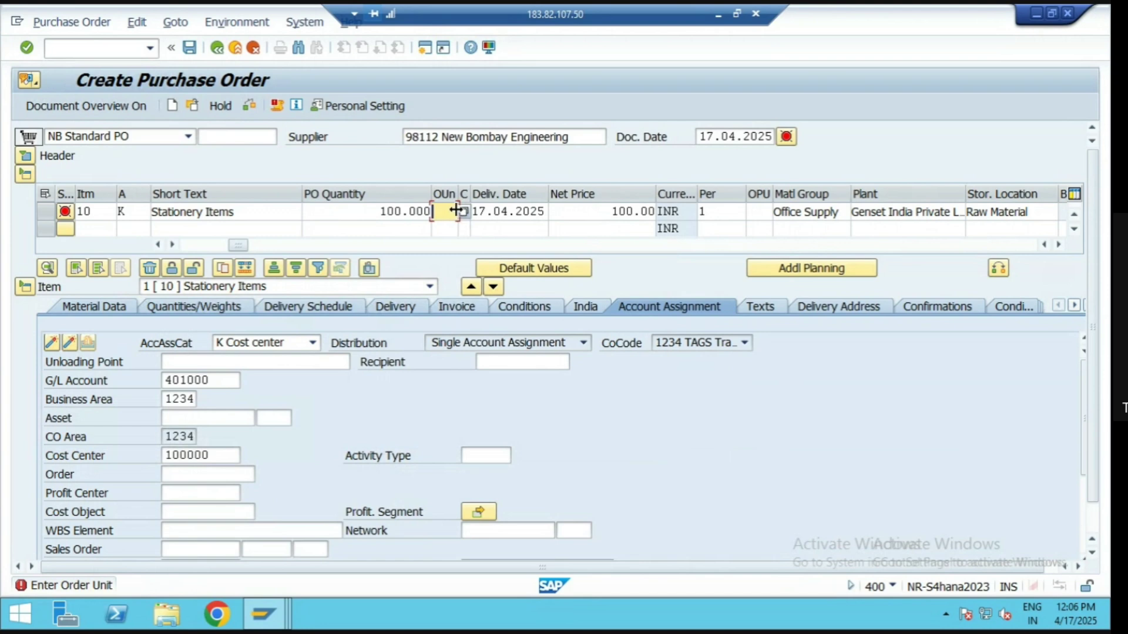
{"action": "type", "text": "EA"}
{"action": "key", "text": "Return"}
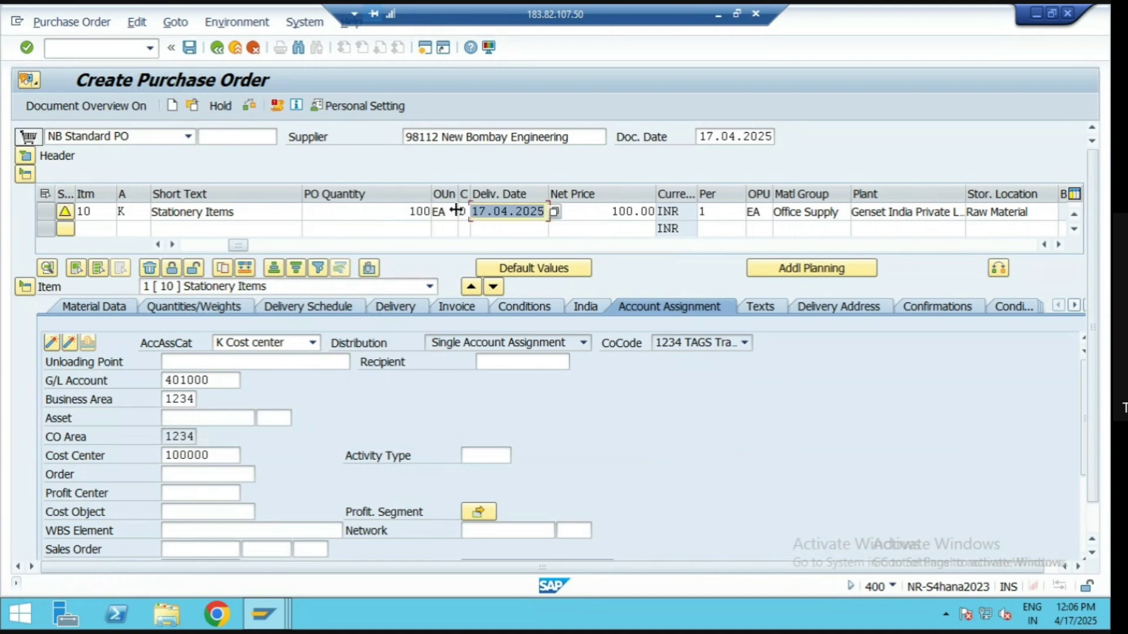
{"action": "left_click", "coordinate": [250, 108]}
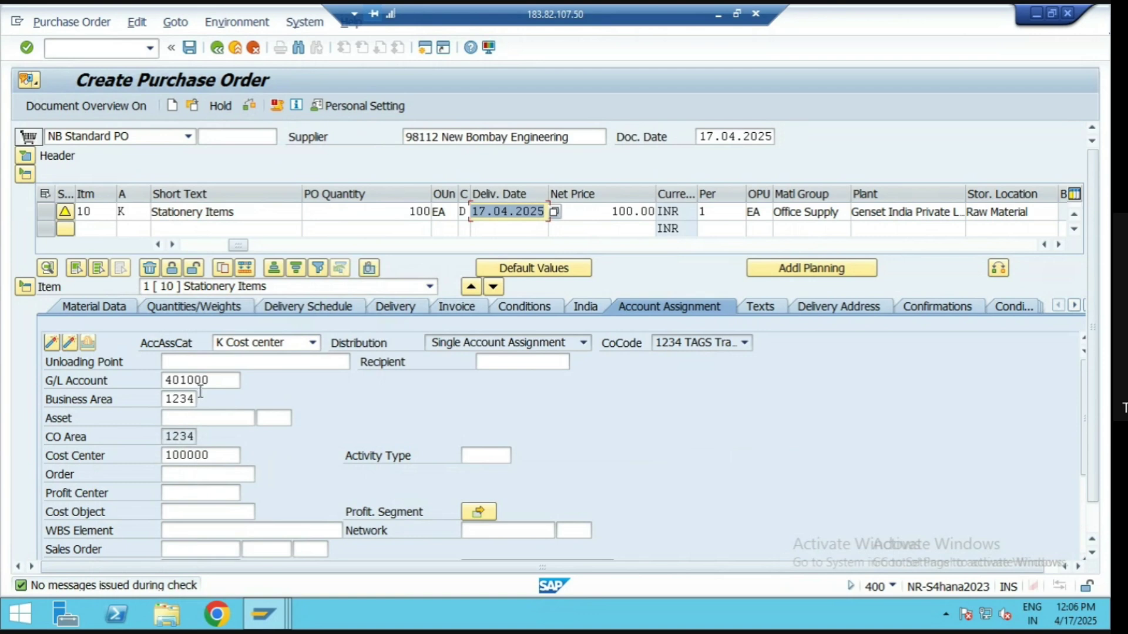
{"action": "left_click_drag", "start_coordinate": [213, 381], "coordinate": [37, 380]}
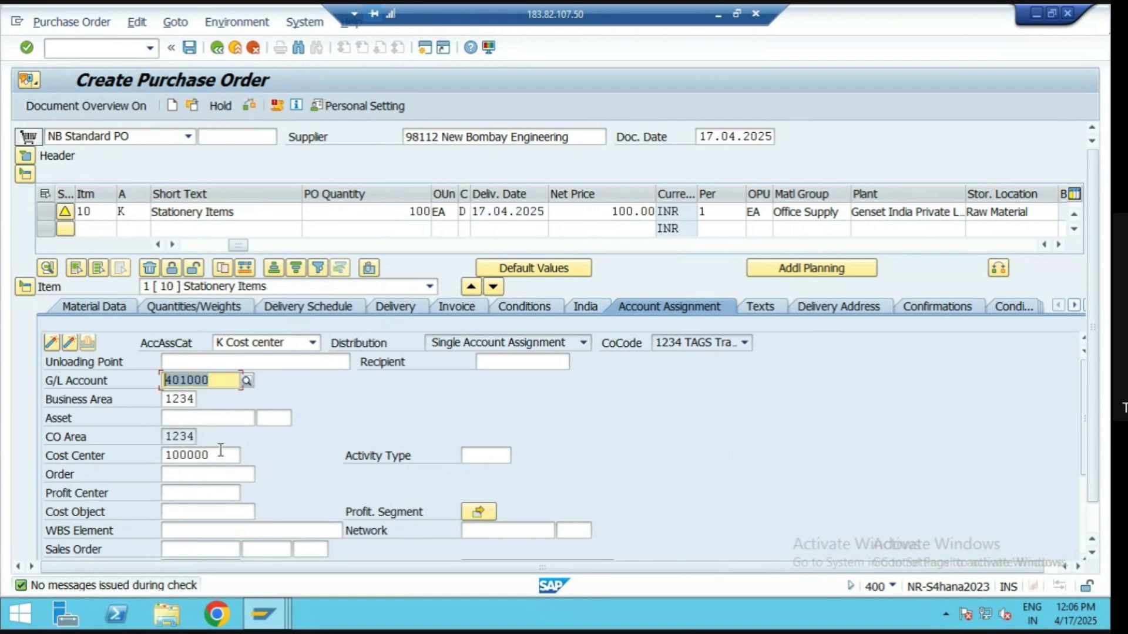
{"action": "left_click_drag", "start_coordinate": [186, 458], "coordinate": [164, 456]}
{"action": "left_click", "coordinate": [194, 49]}
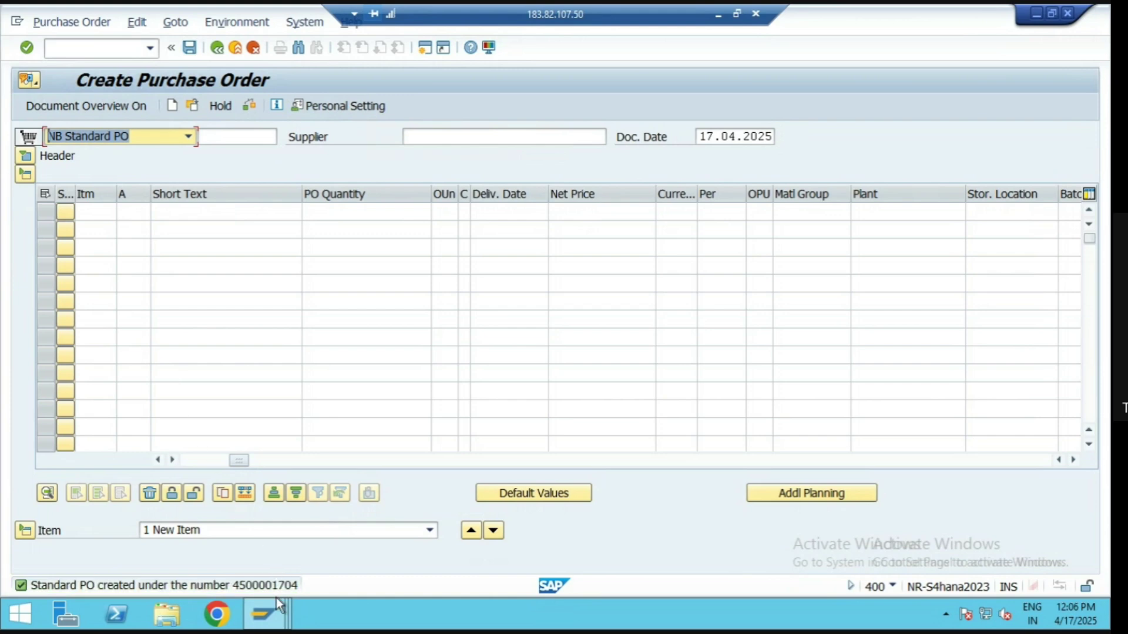
{"action": "double_click", "coordinate": [278, 586]}
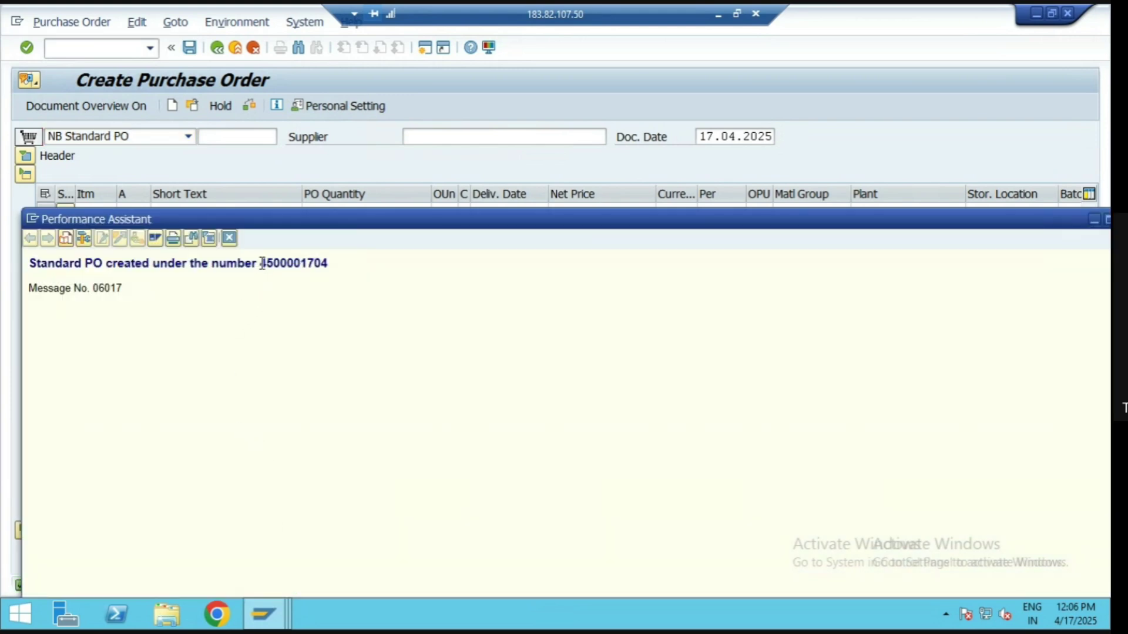
{"action": "left_click_drag", "start_coordinate": [258, 263], "coordinate": [351, 262]}
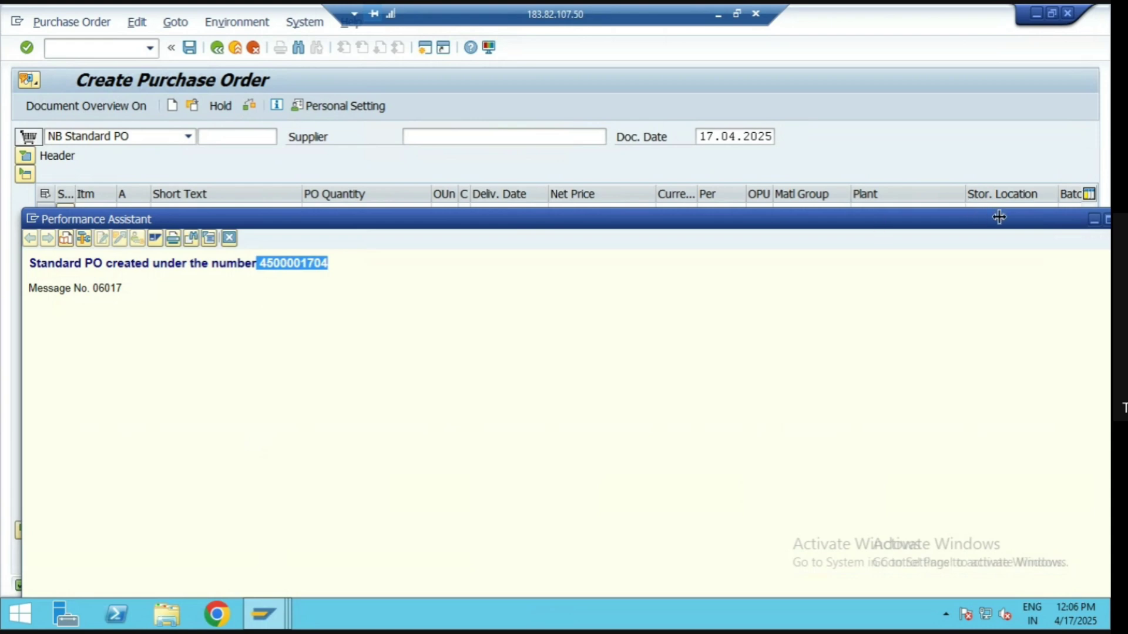
{"action": "left_click", "coordinate": [1095, 220]}
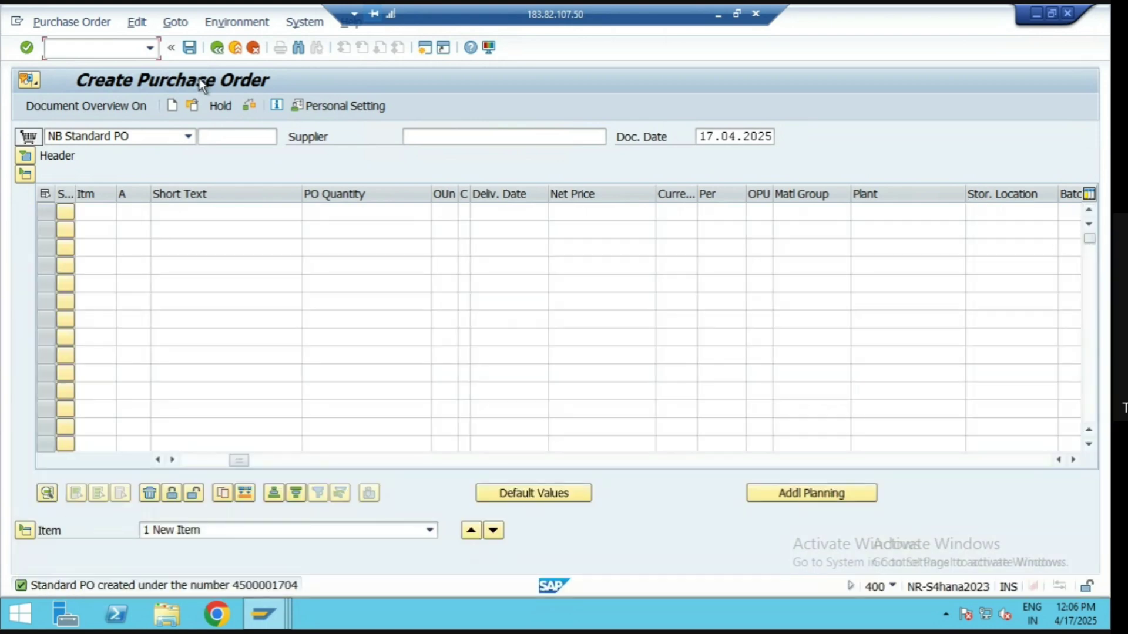
Leave purchase order creation and launch the MIGO goods movement transaction
{"action": "left_click", "coordinate": [217, 49]}
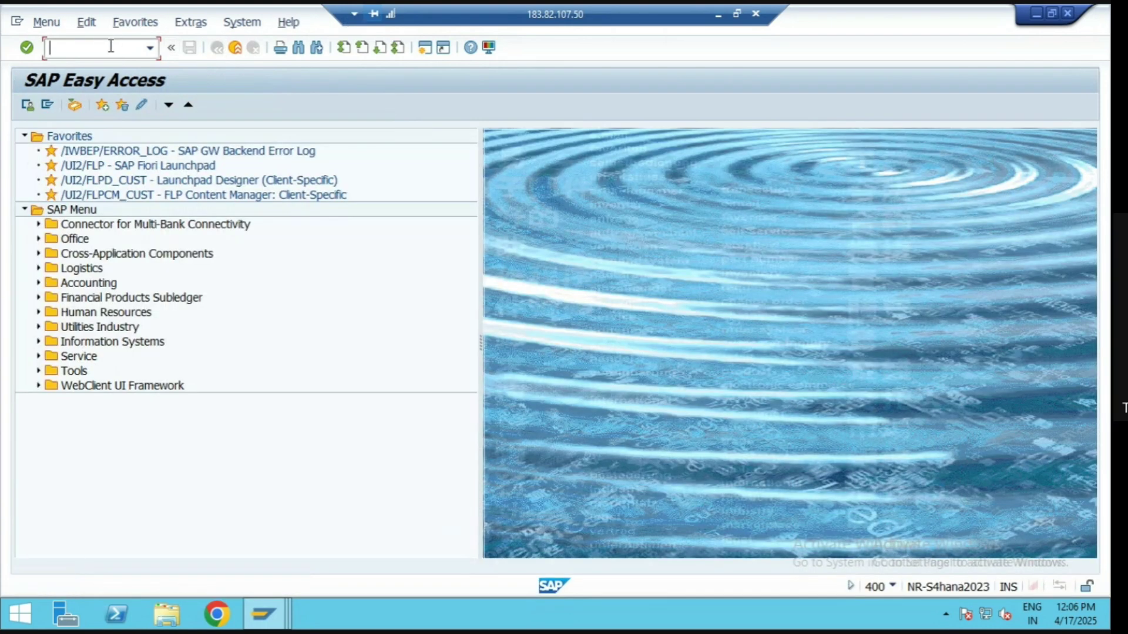
{"action": "type", "text": "migo"}
{"action": "key", "text": "Return"}
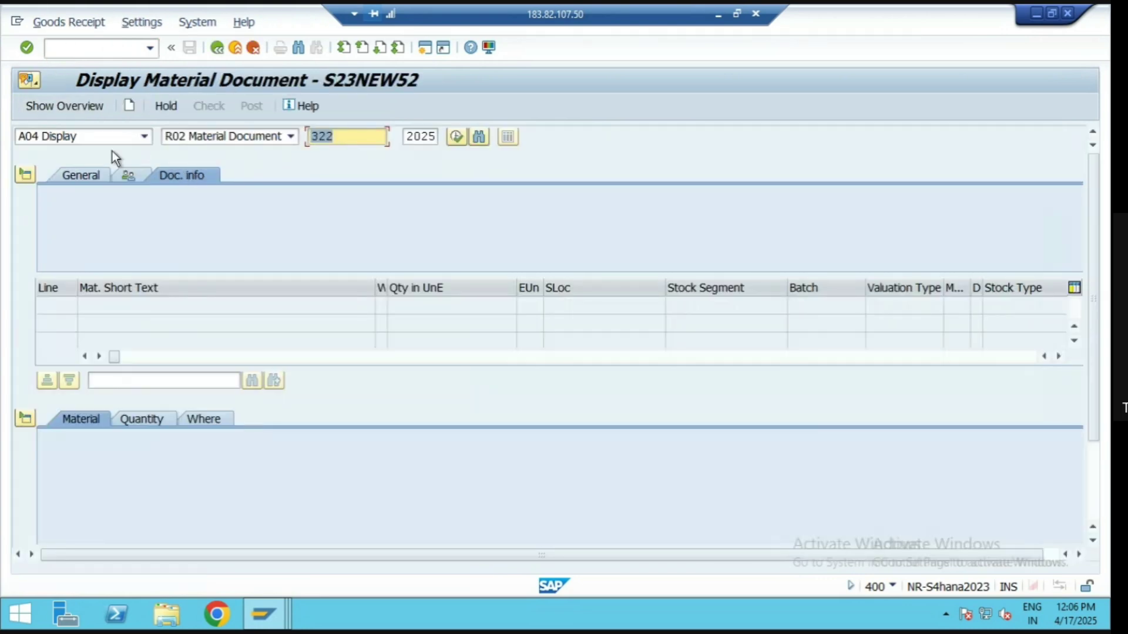
{"action": "left_click", "coordinate": [141, 136]}
{"action": "left_click", "coordinate": [285, 151]}
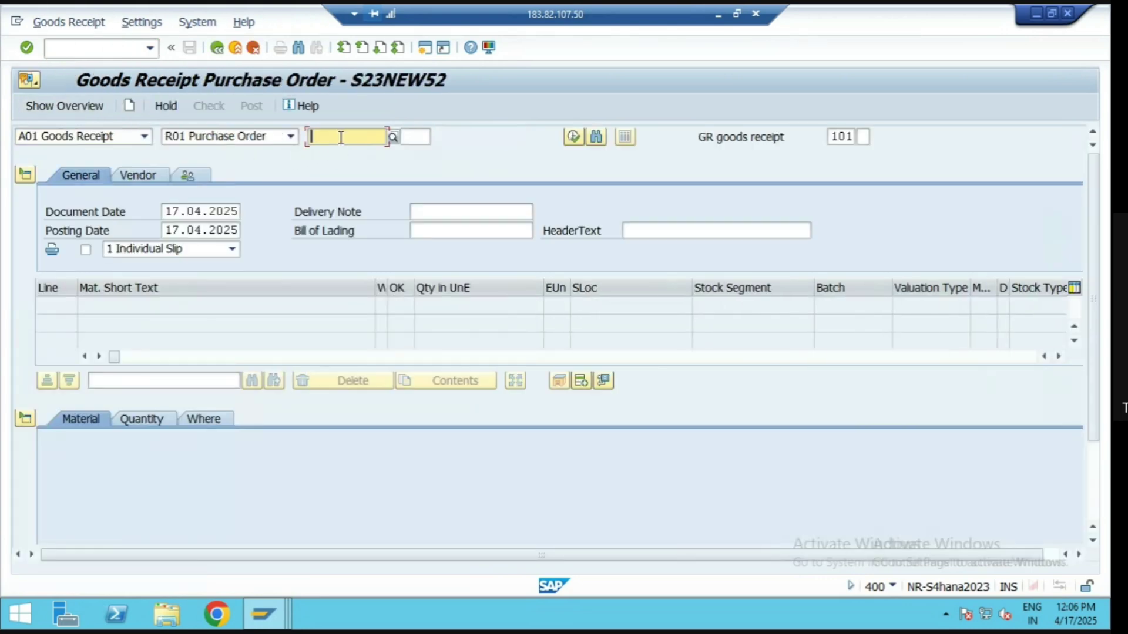
{"action": "key", "text": "ctrl+v"}
{"action": "key", "text": "ctrl+a"}
{"action": "key", "text": "BackSpace"}
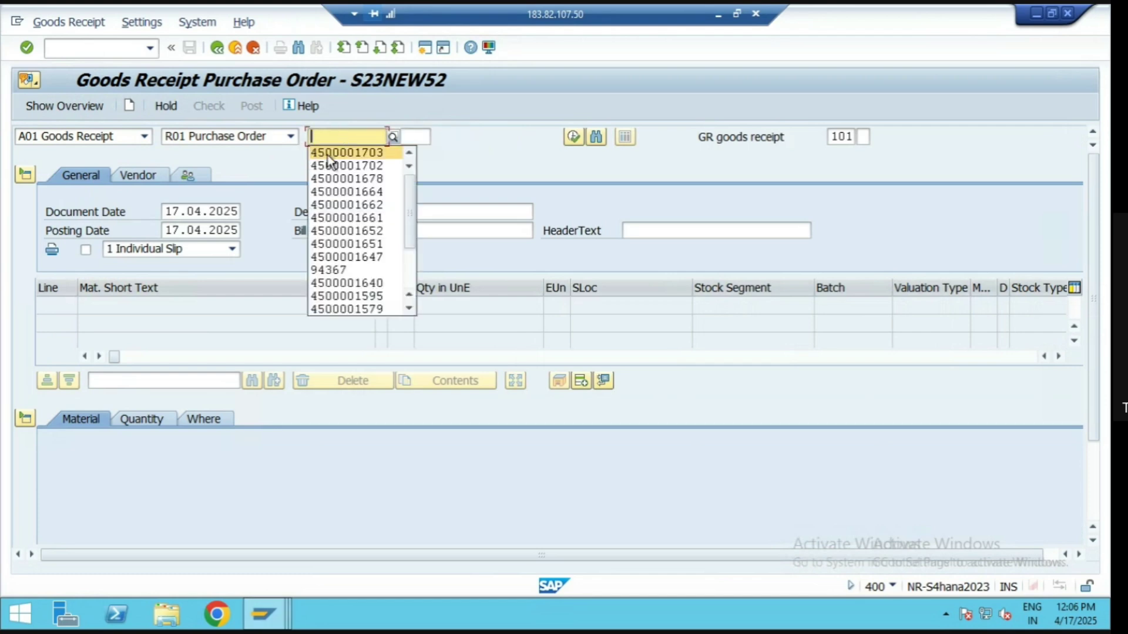
{"action": "left_click", "coordinate": [328, 154]}
{"action": "key", "text": "BackSpace"}
{"action": "type", "text": "4500001704"}
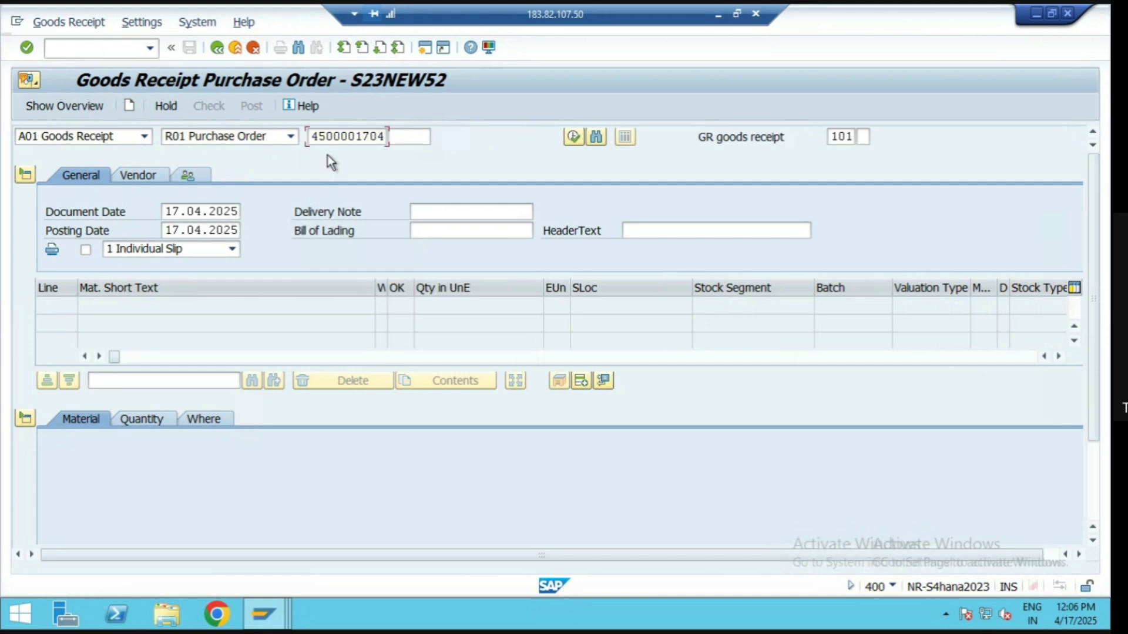
{"action": "key", "text": "Return"}
Mark the 100 EA stationery item OK, verify G/L 401000 and cost center 100000, and post
{"action": "scroll", "coordinate": [168, 396], "scroll_direction": "down", "scroll_amount": 2}
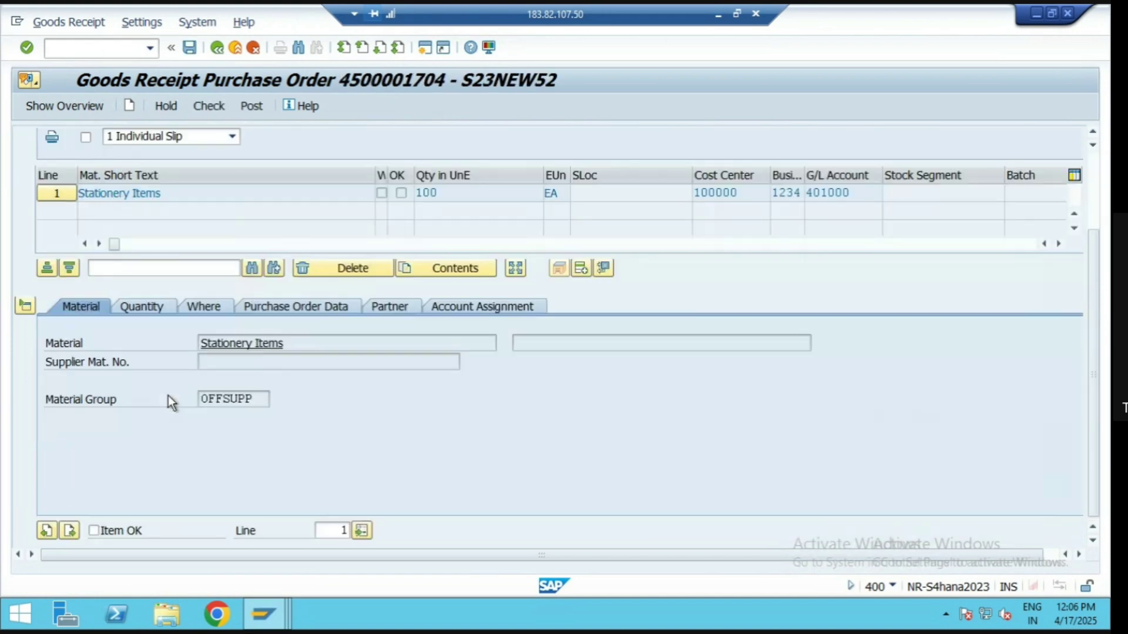
{"action": "left_click", "coordinate": [98, 530]}
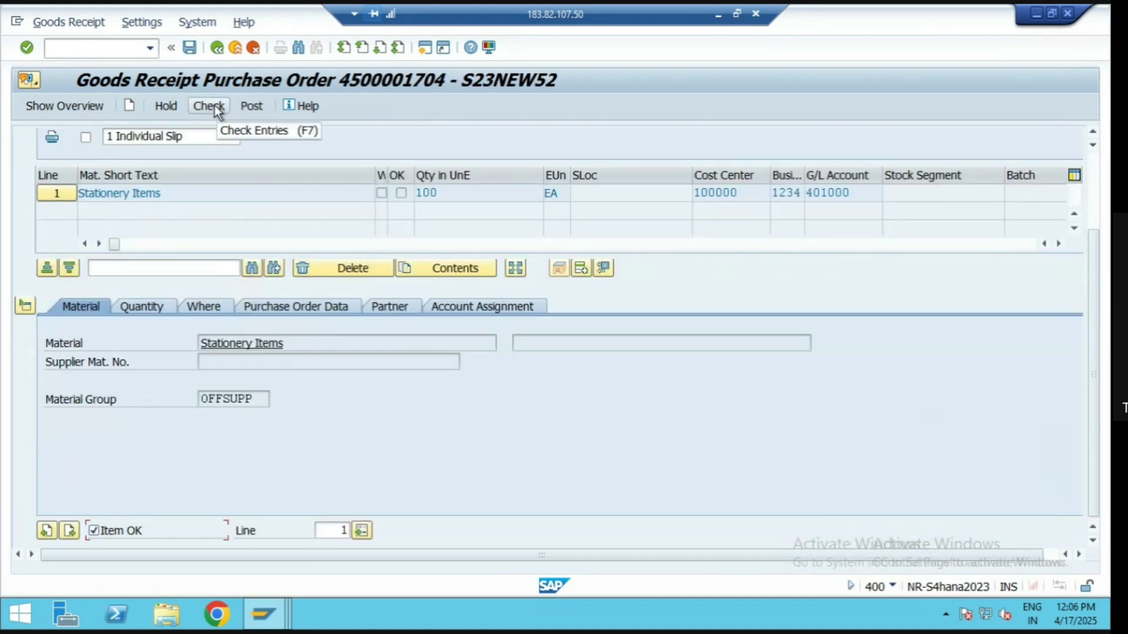
{"action": "left_click", "coordinate": [213, 105]}
{"action": "left_click", "coordinate": [466, 306]}
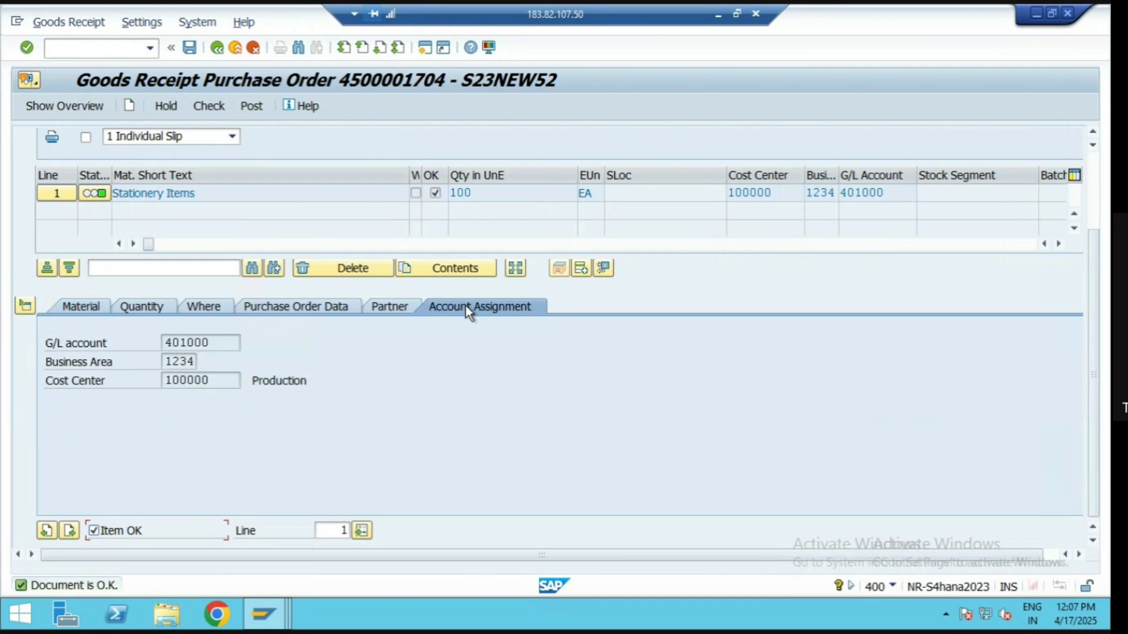
{"action": "double_click", "coordinate": [187, 342]}
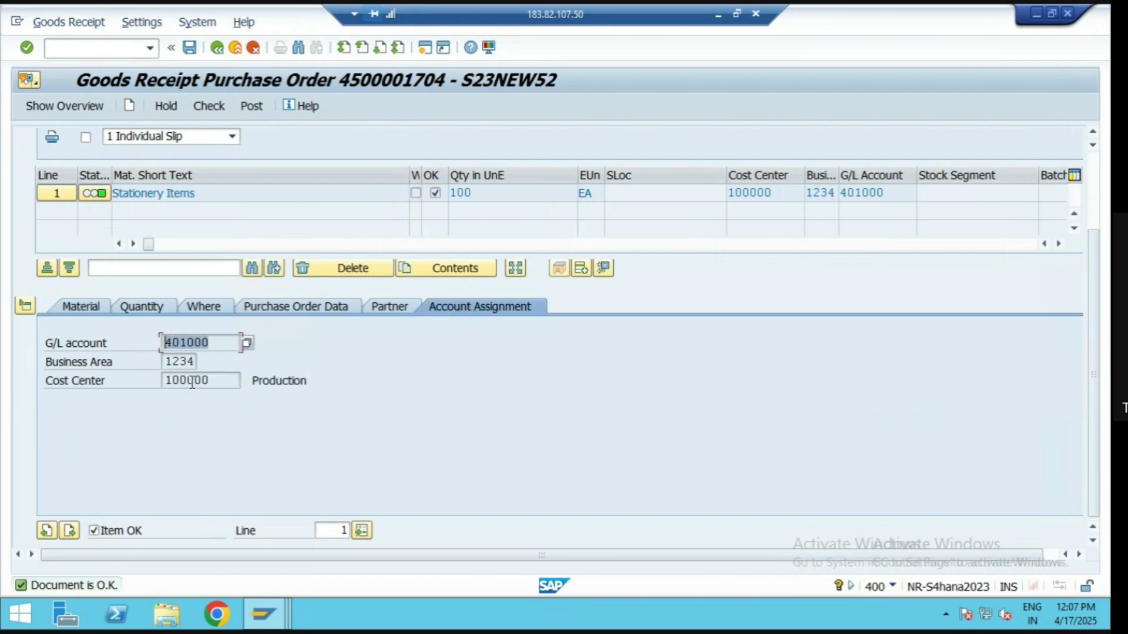
{"action": "double_click", "coordinate": [187, 380]}
{"action": "scroll", "coordinate": [353, 350], "scroll_direction": "up", "scroll_amount": 3}
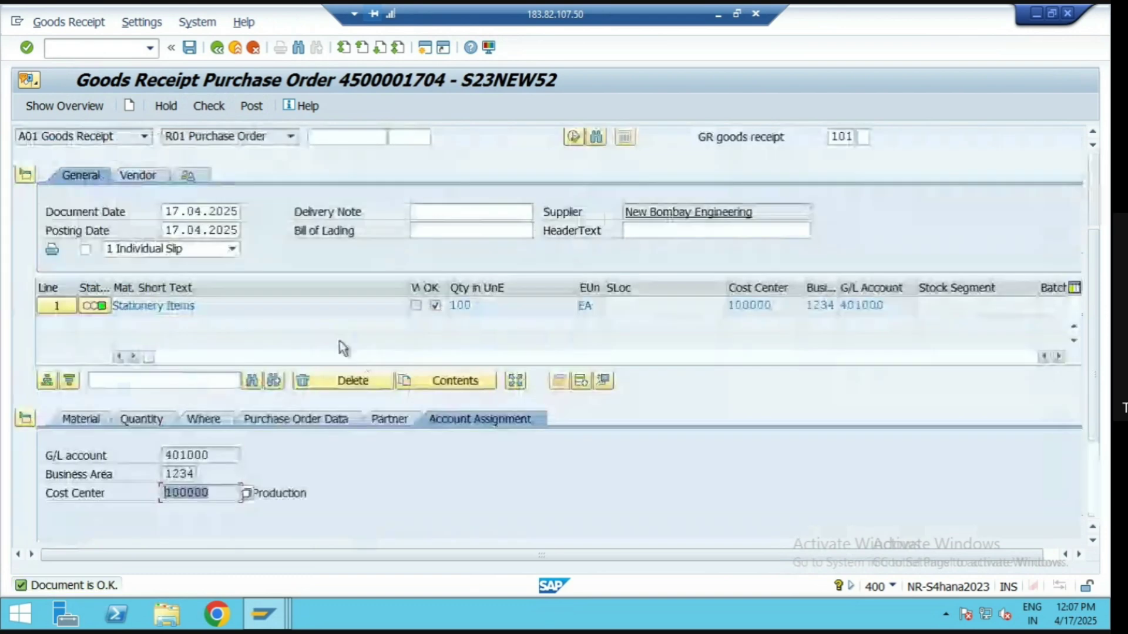
{"action": "left_click", "coordinate": [225, 106]}
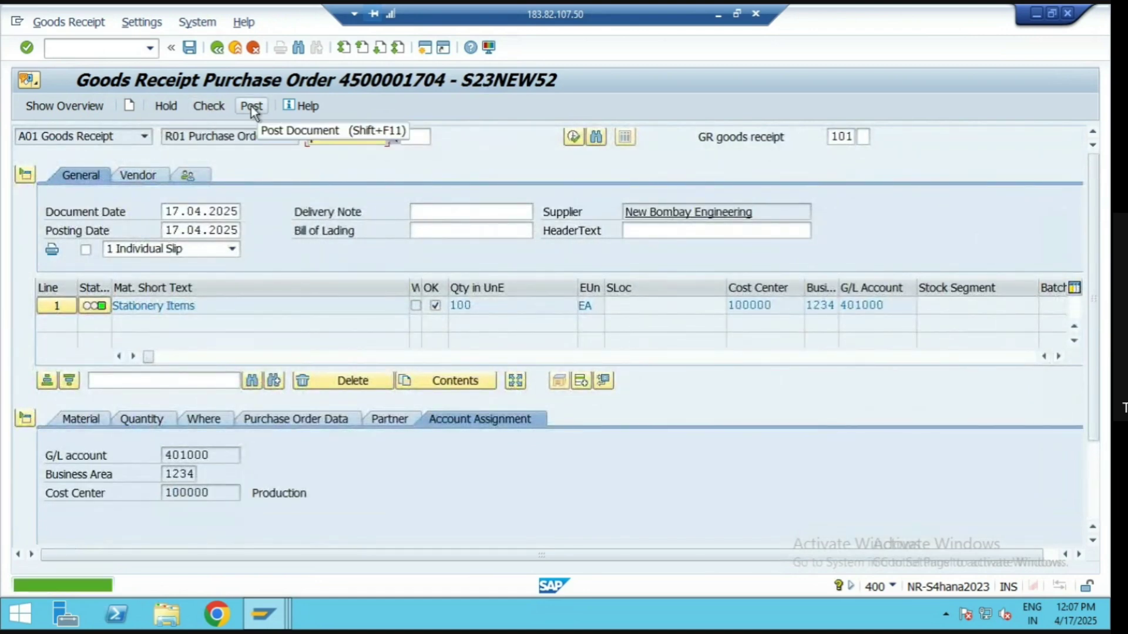
{"action": "left_click", "coordinate": [251, 105]}
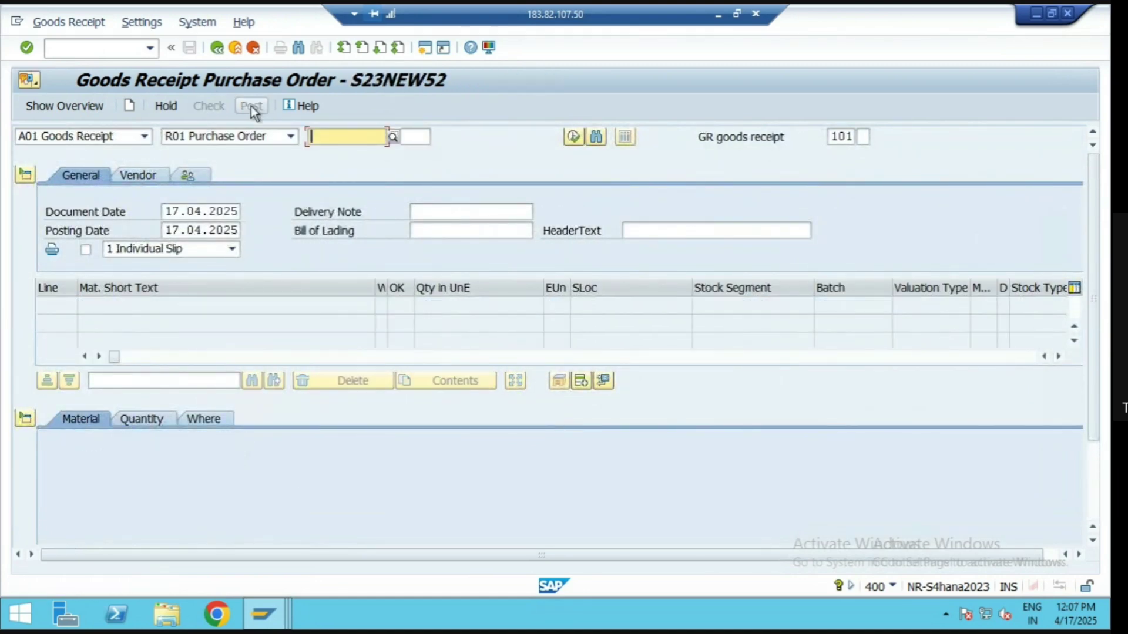
Switch MIGO to Display and show material document 323 with its document info
{"action": "left_click", "coordinate": [141, 138]}
{"action": "left_click", "coordinate": [71, 192]}
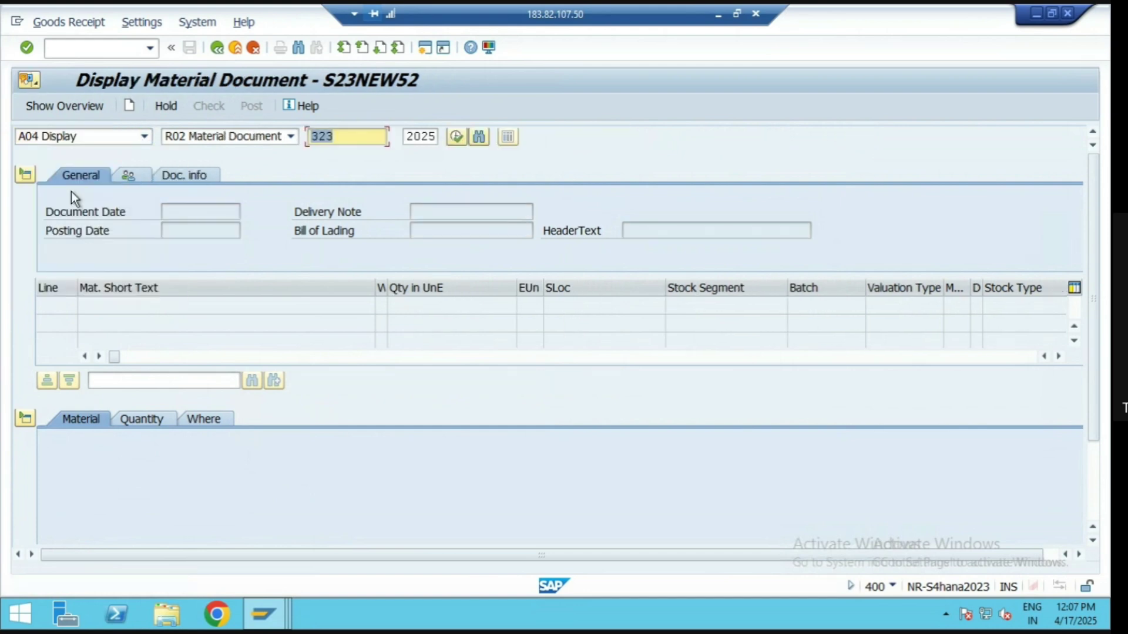
{"action": "key", "text": "Return"}
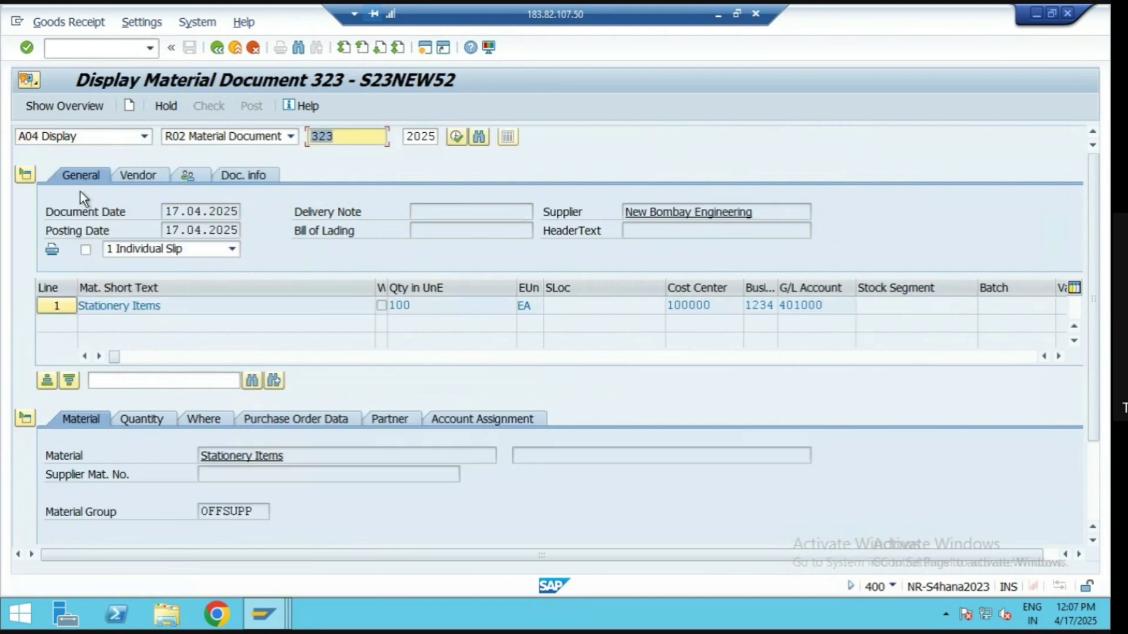
{"action": "left_click", "coordinate": [265, 175]}
{"action": "left_click", "coordinate": [643, 209]}
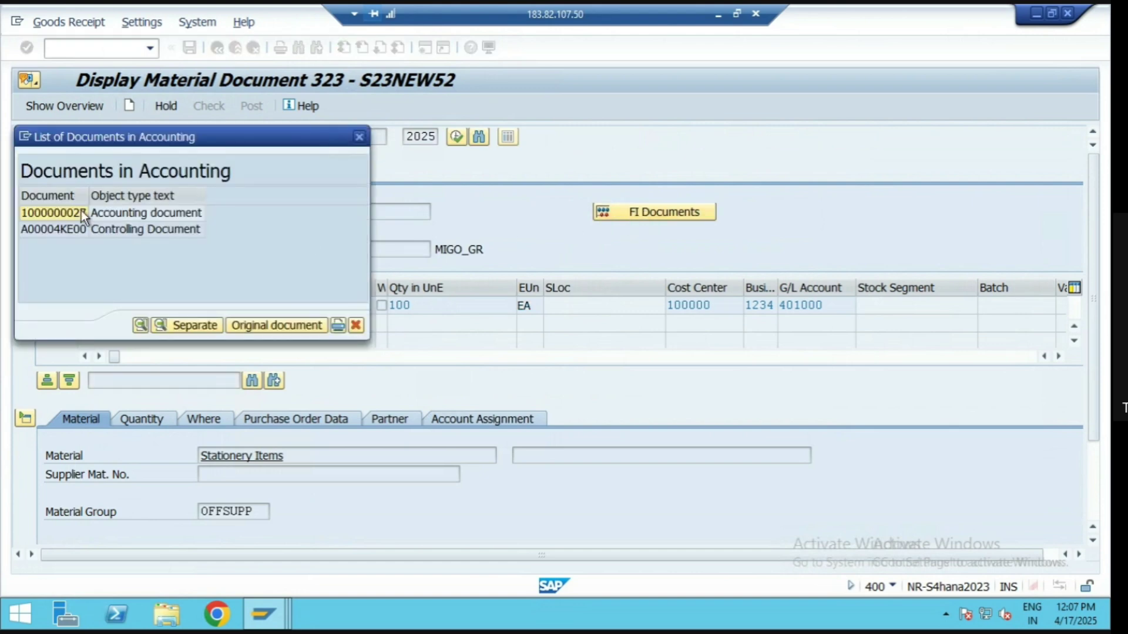
{"action": "double_click", "coordinate": [56, 211]}
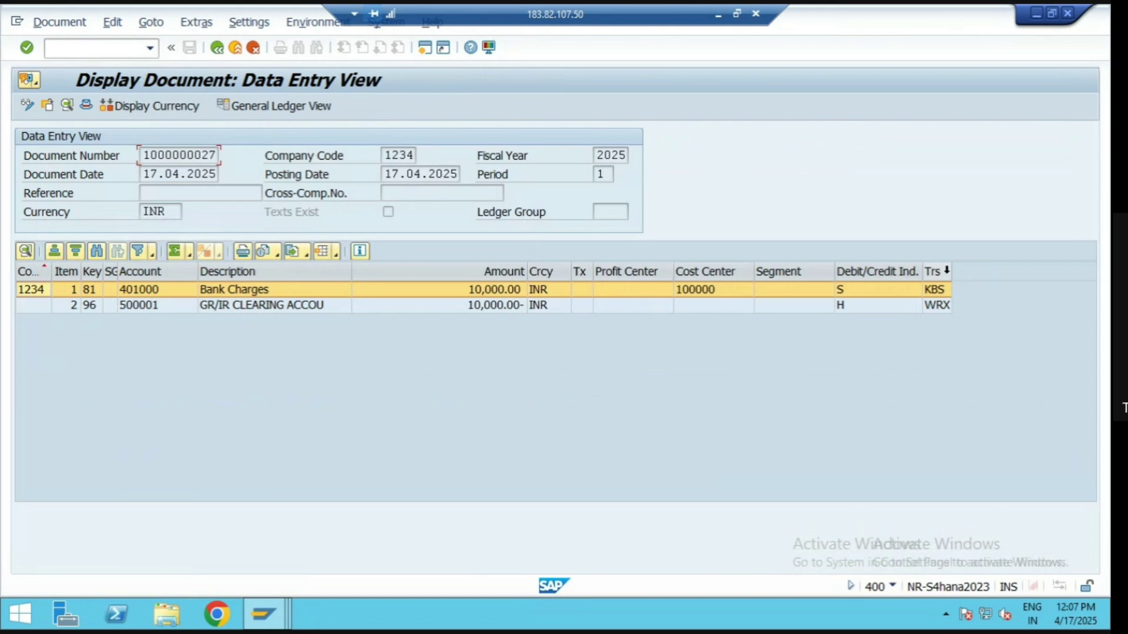
{"action": "left_click_drag", "start_coordinate": [950, 270], "coordinate": [973, 270]}
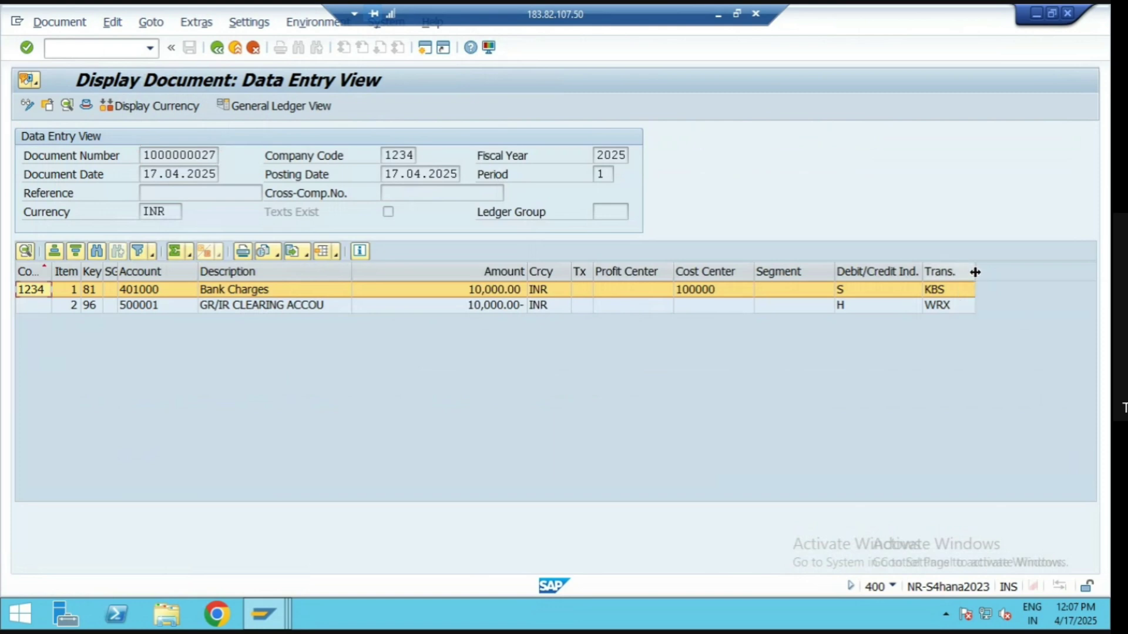
{"action": "left_click", "coordinate": [212, 48]}
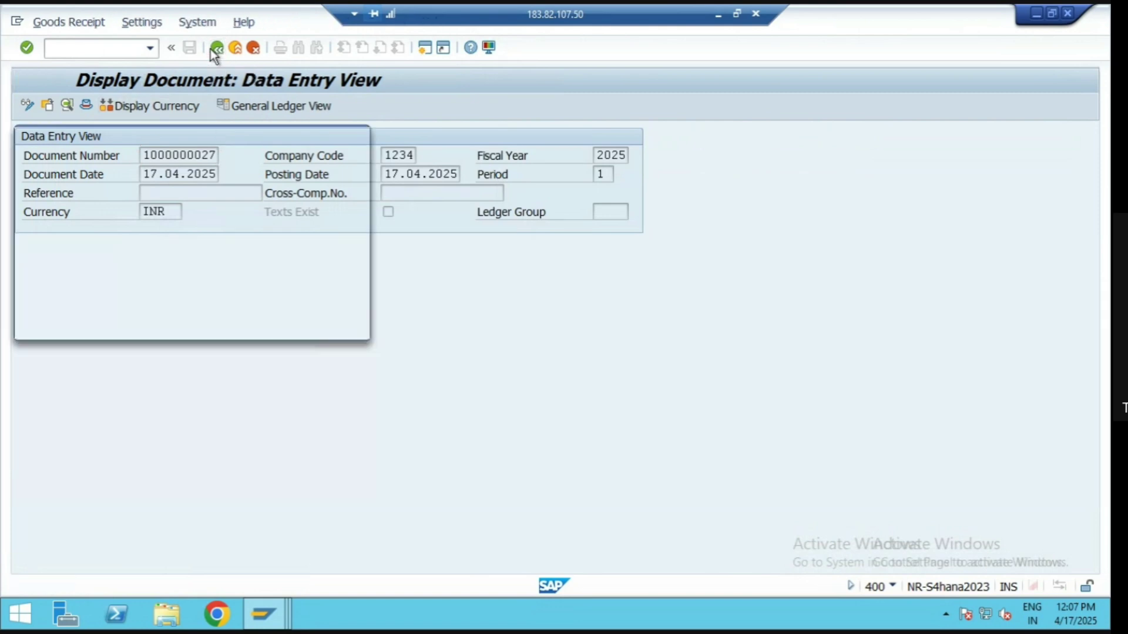
Close the accounting documents list and view the item's G/L 401000 and cost center 100000
{"action": "left_click", "coordinate": [359, 137]}
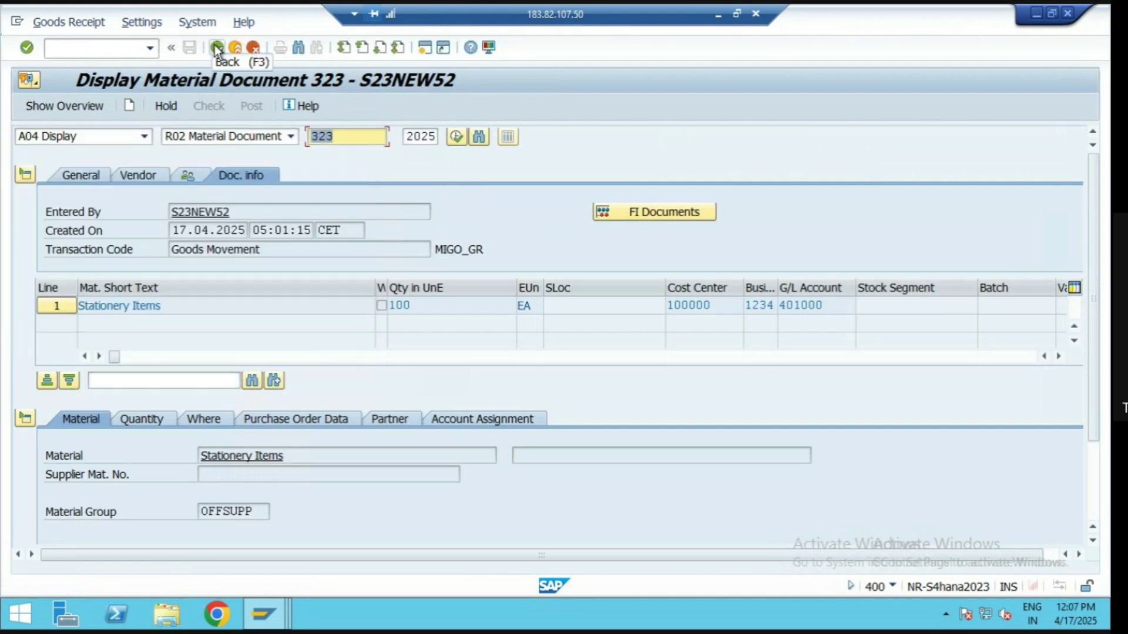
{"action": "left_click", "coordinate": [454, 419]}
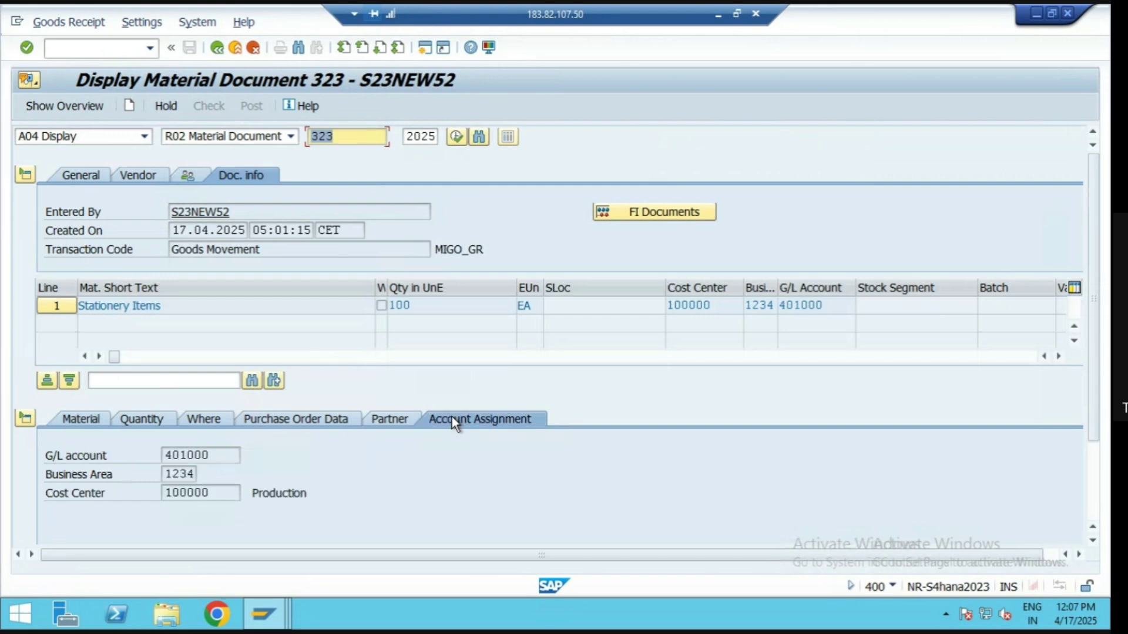
{"action": "left_click_drag", "start_coordinate": [215, 459], "coordinate": [124, 455]}
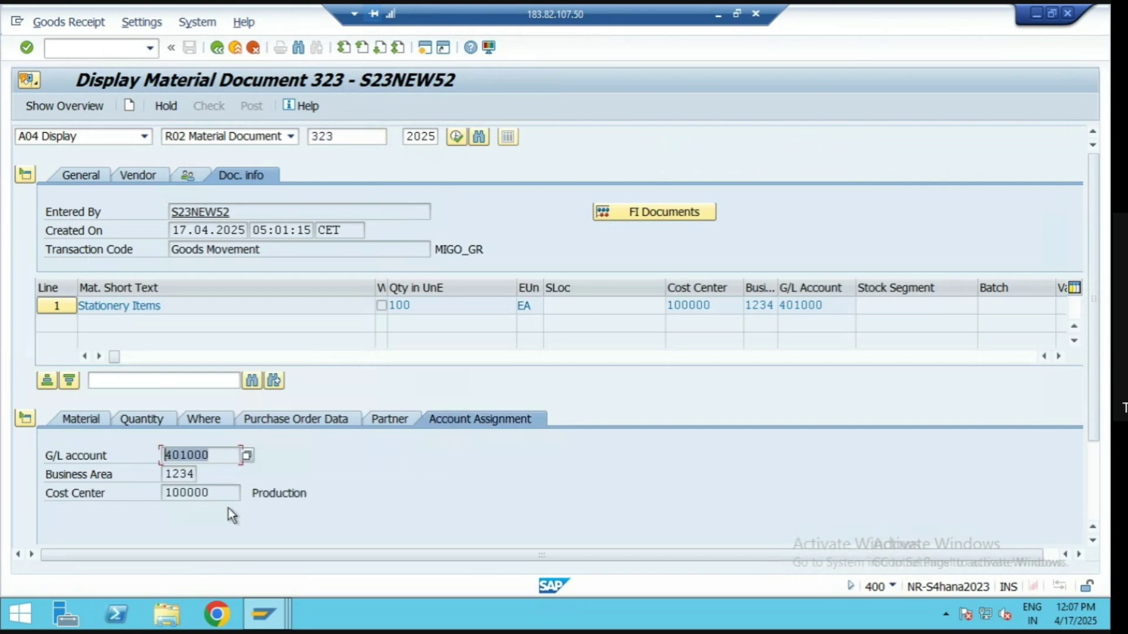
{"action": "left_click", "coordinate": [211, 494]}
{"action": "left_click_drag", "start_coordinate": [158, 494], "coordinate": [71, 495]}
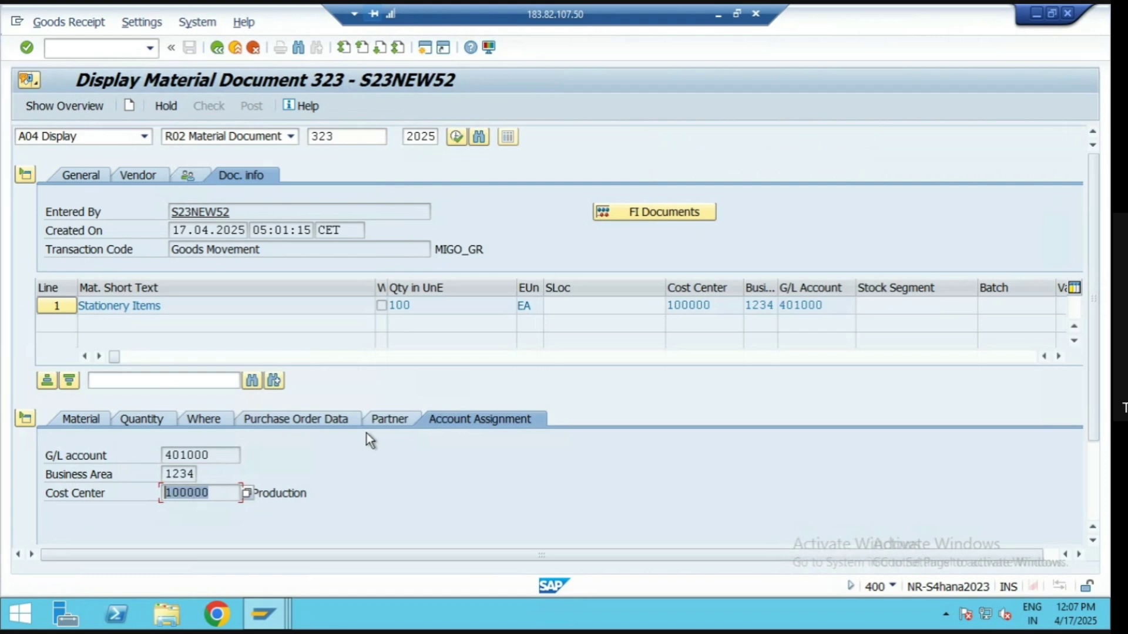
{"action": "left_click_drag", "start_coordinate": [210, 456], "coordinate": [24, 453]}
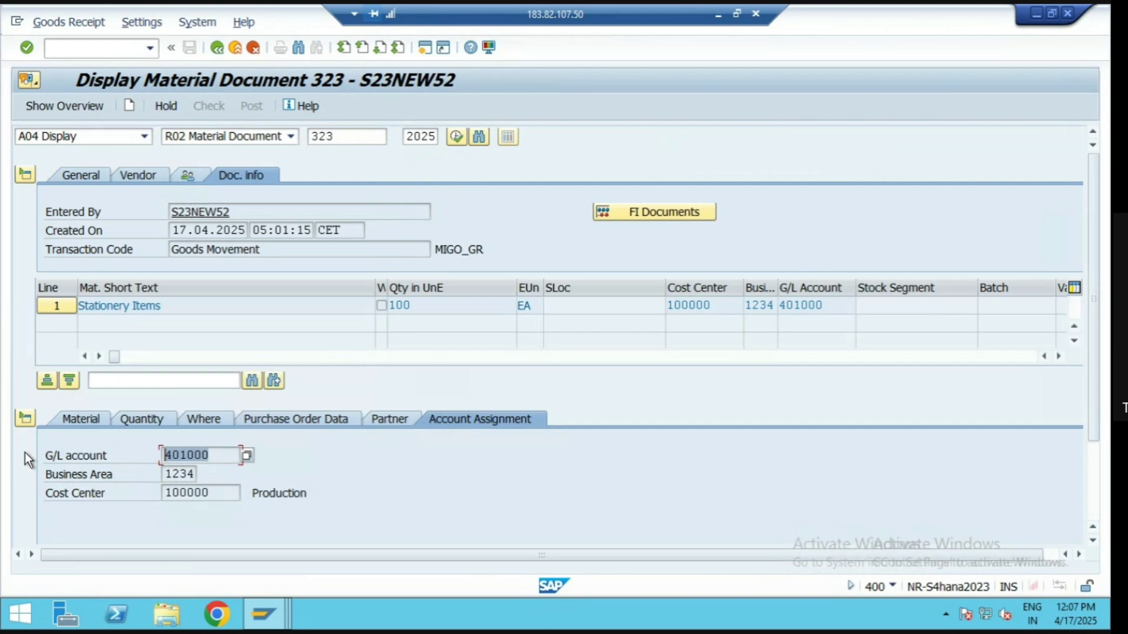